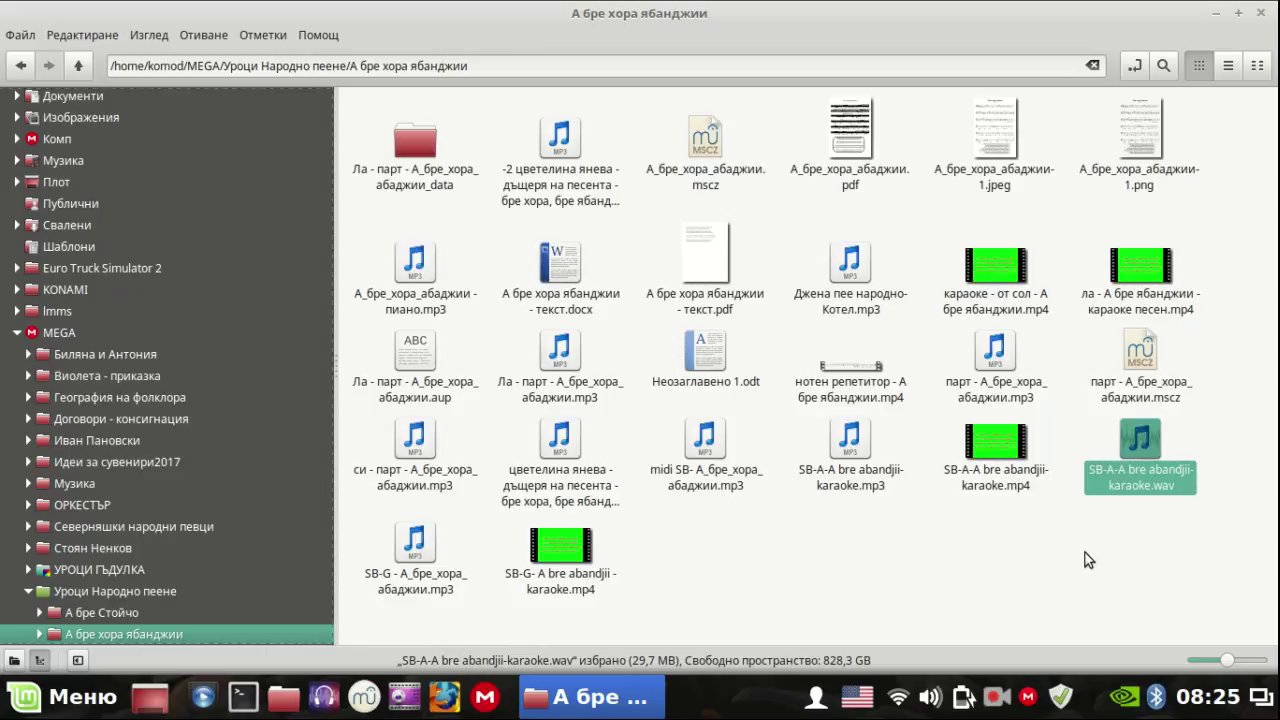
pyautogui.rightClick(1135, 459)
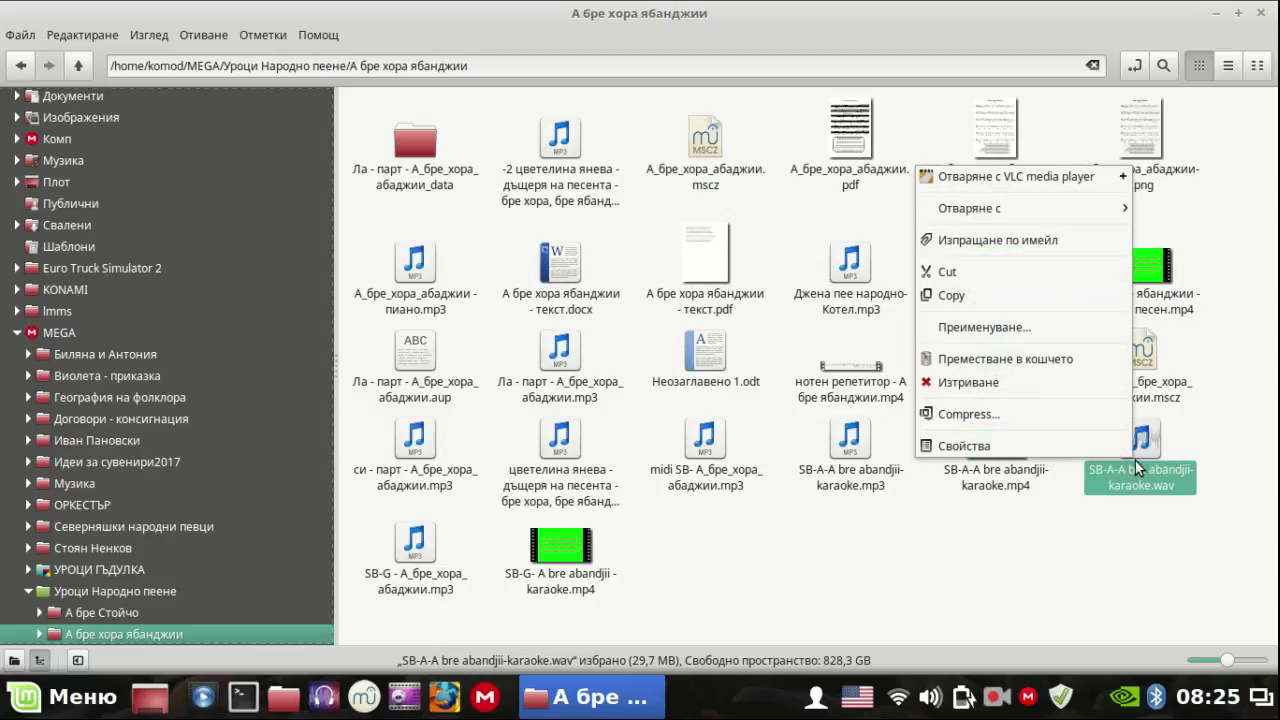
pyautogui.click(1061, 582)
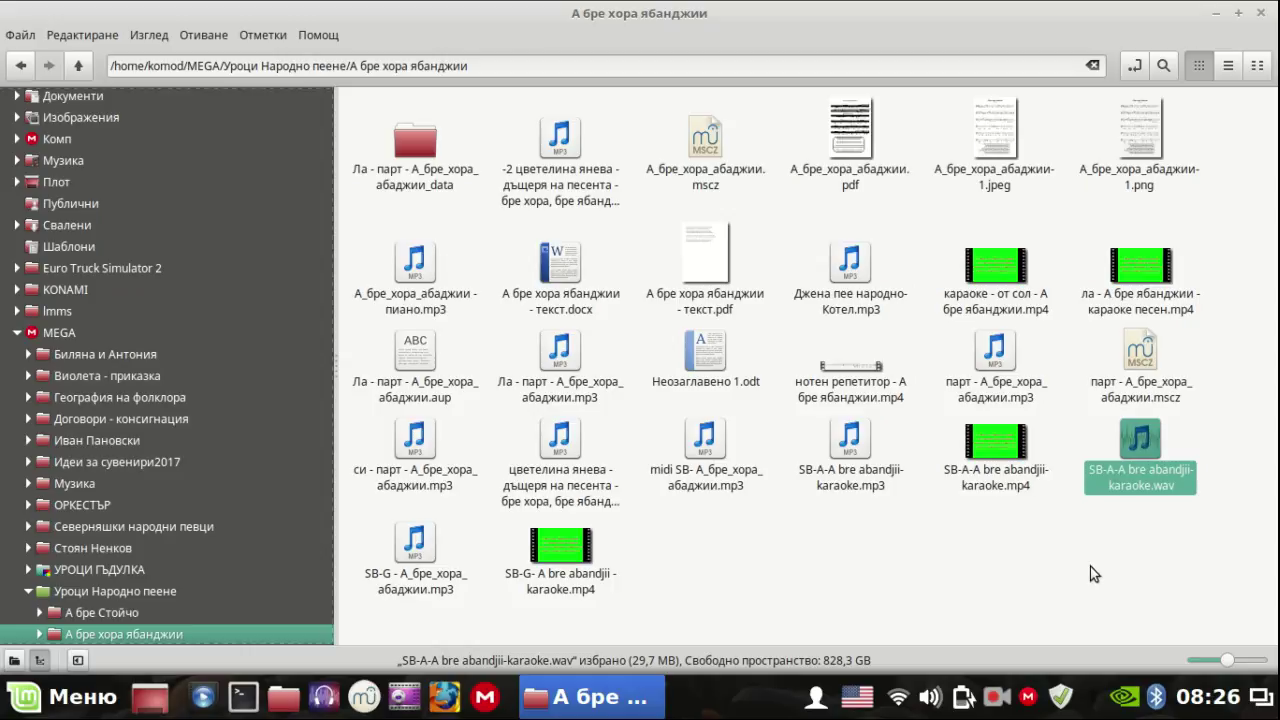
pyautogui.click(1128, 574)
# Open SB-A-A bre abandjii-karaoke.wav in Audacity, importing it as a copy, and dismiss the welcome message
pyautogui.rightClick(1127, 480)
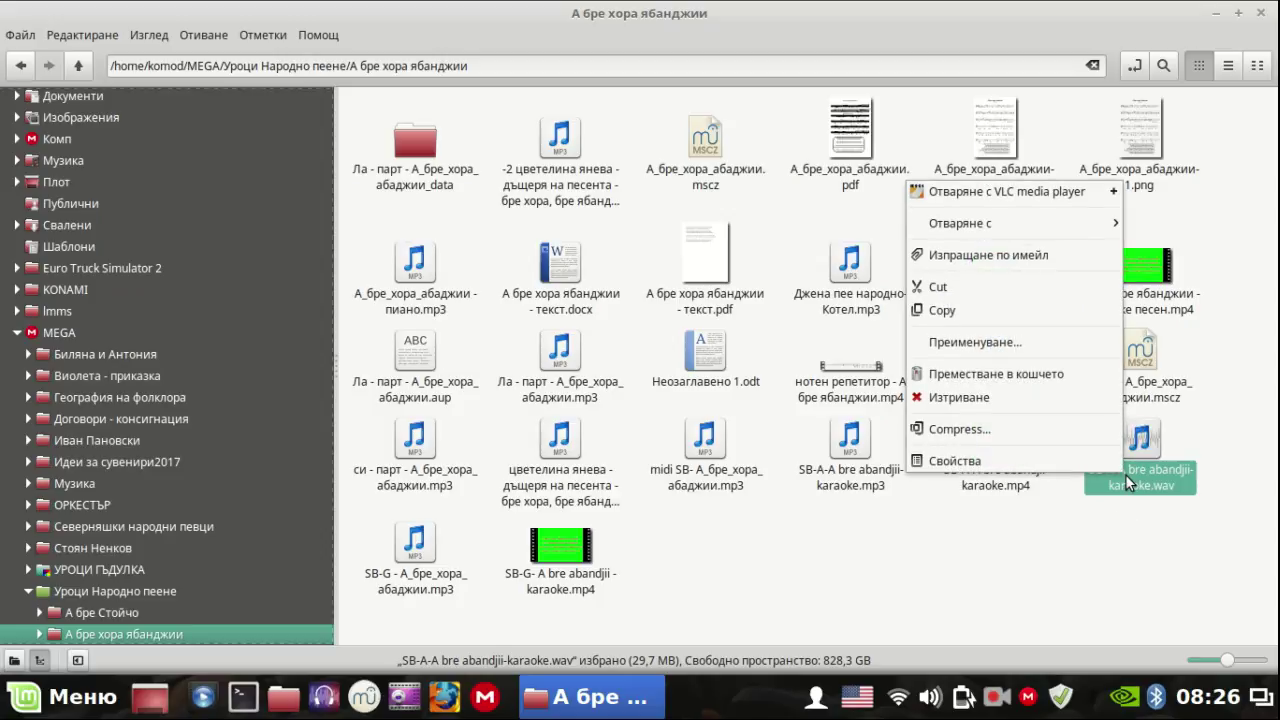
pyautogui.moveTo(1041, 222)
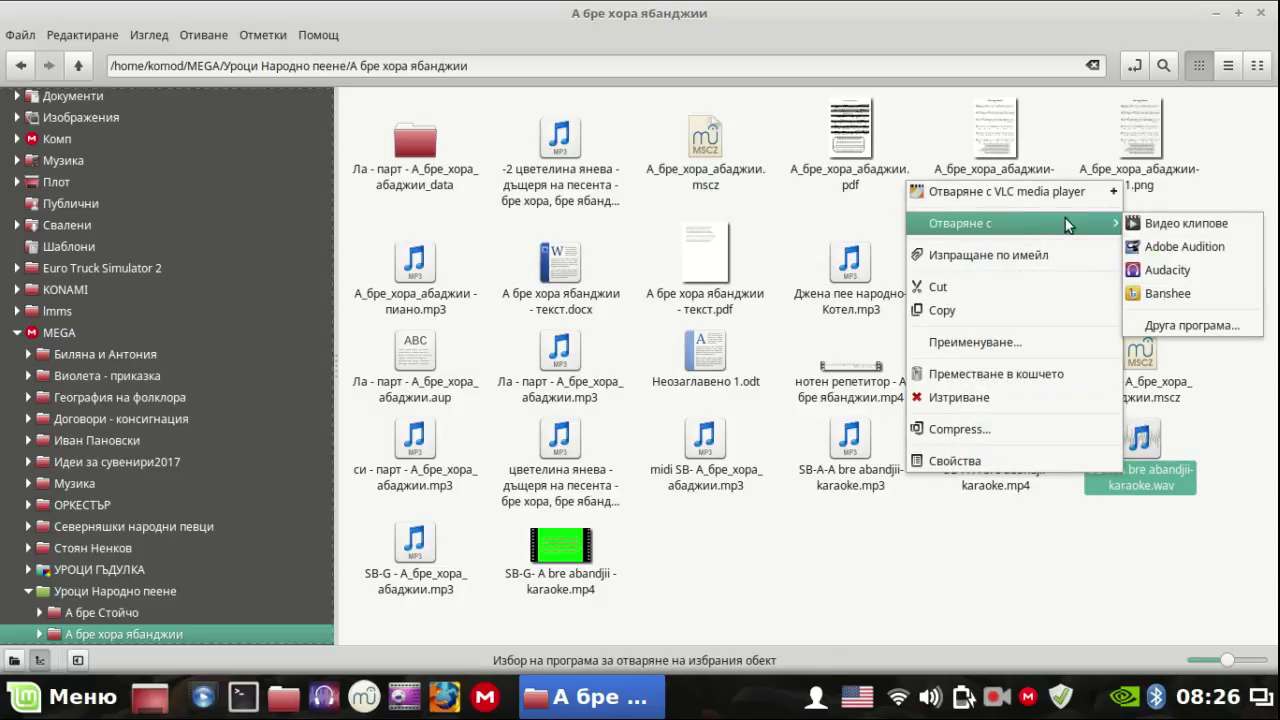
pyautogui.click(1170, 270)
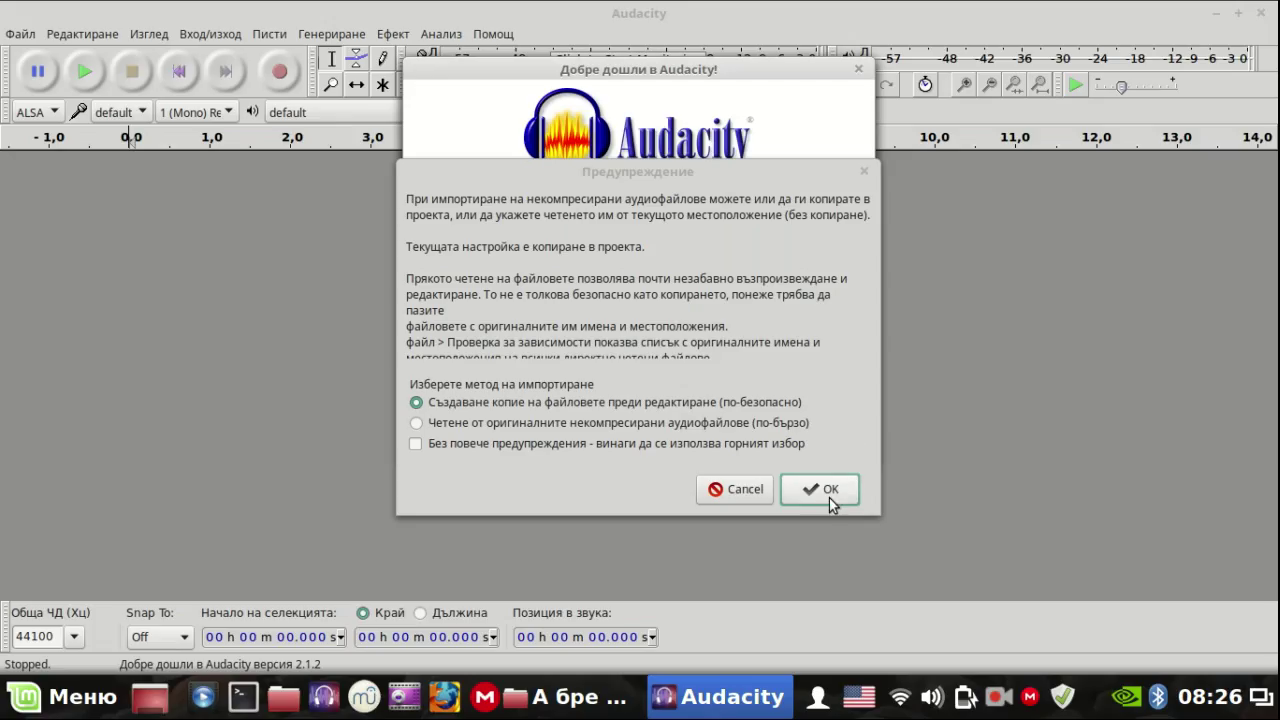
pyautogui.click(822, 489)
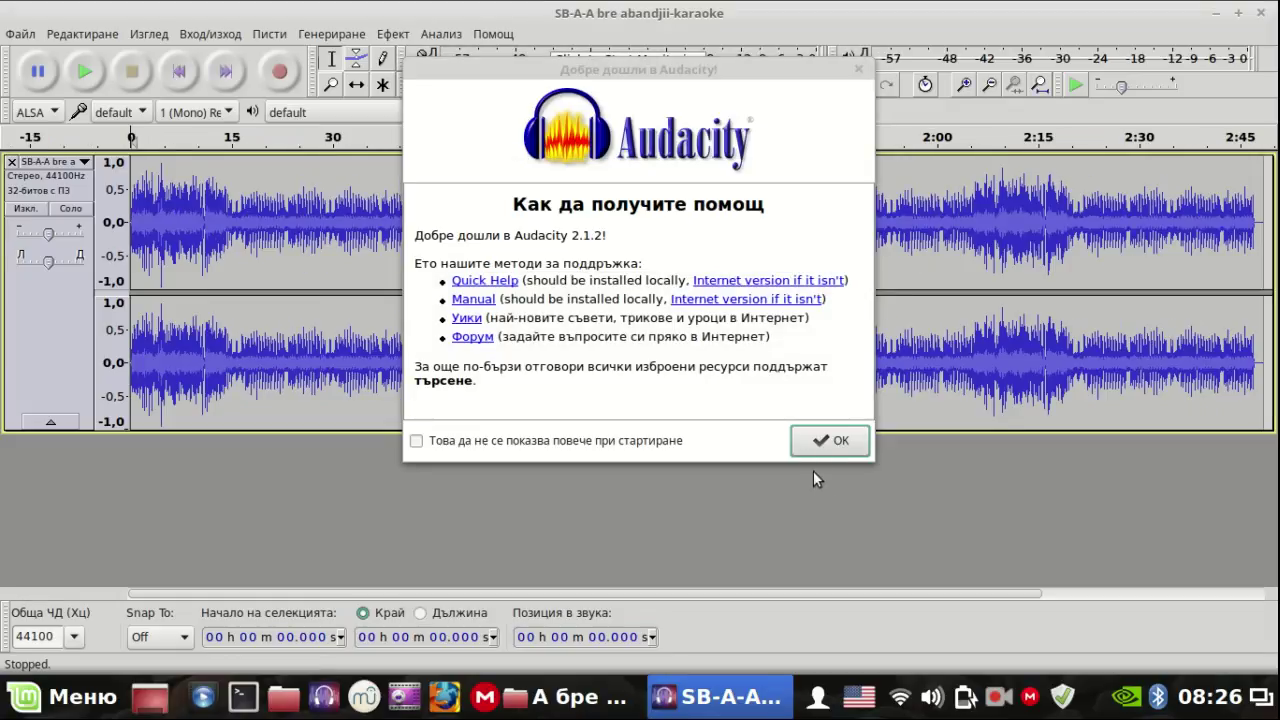
pyautogui.click(818, 446)
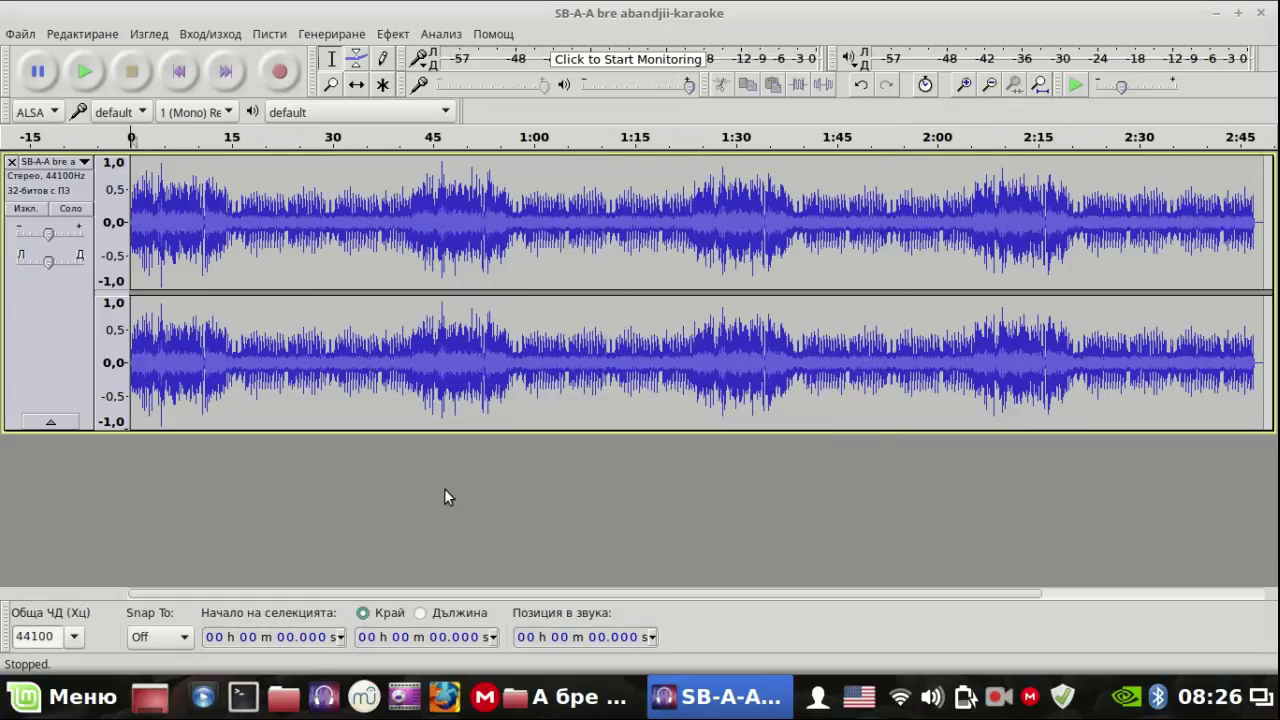
pyautogui.click(17, 36)
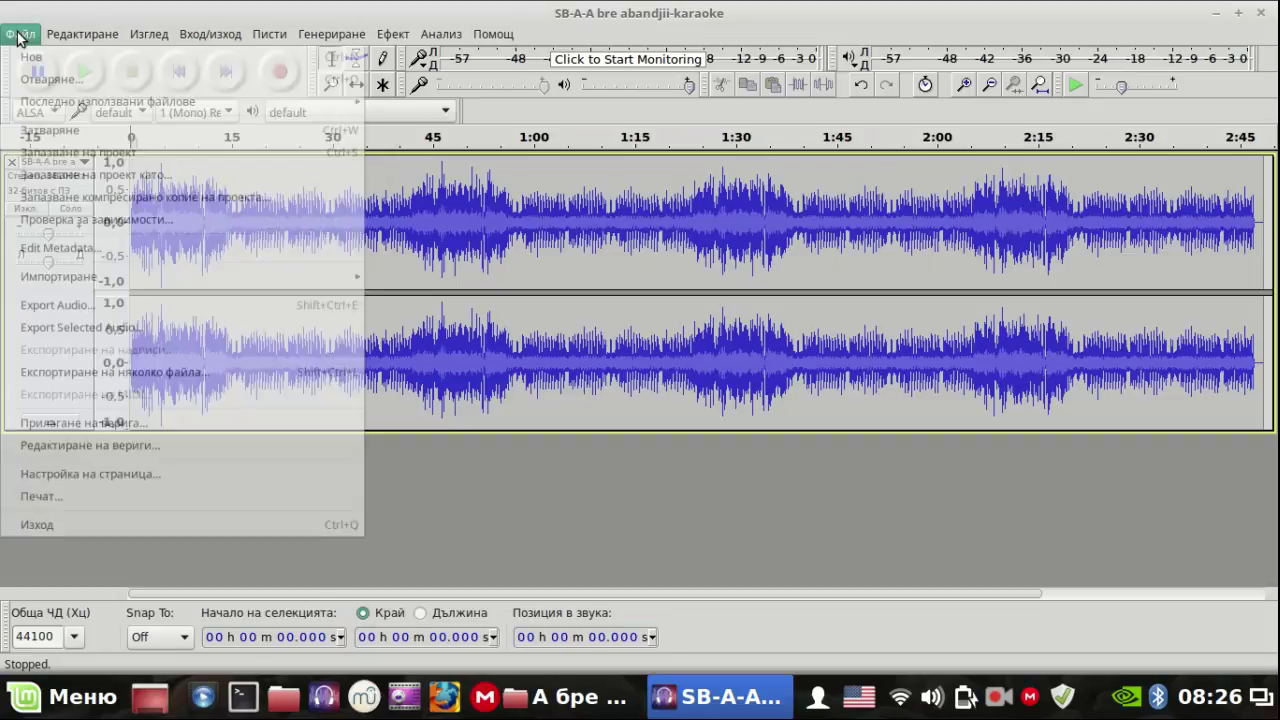
pyautogui.moveTo(60, 38)
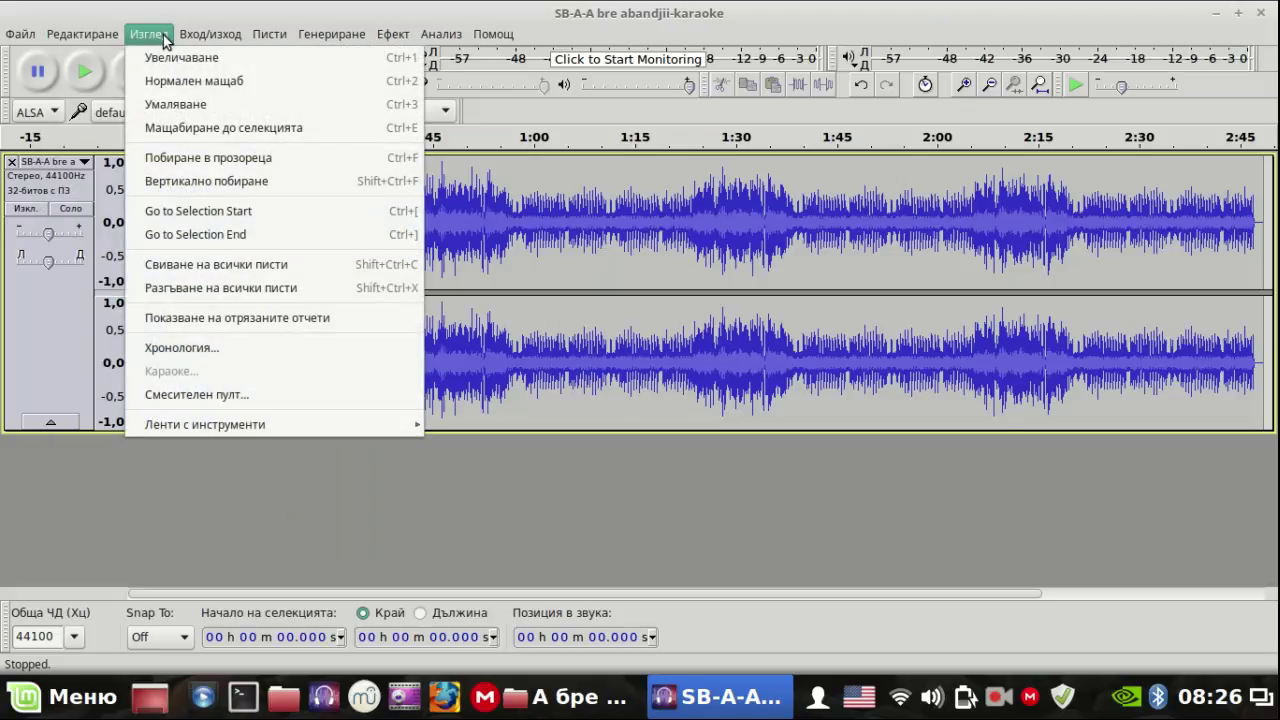
pyautogui.moveTo(300, 36)
pyautogui.moveTo(393, 40)
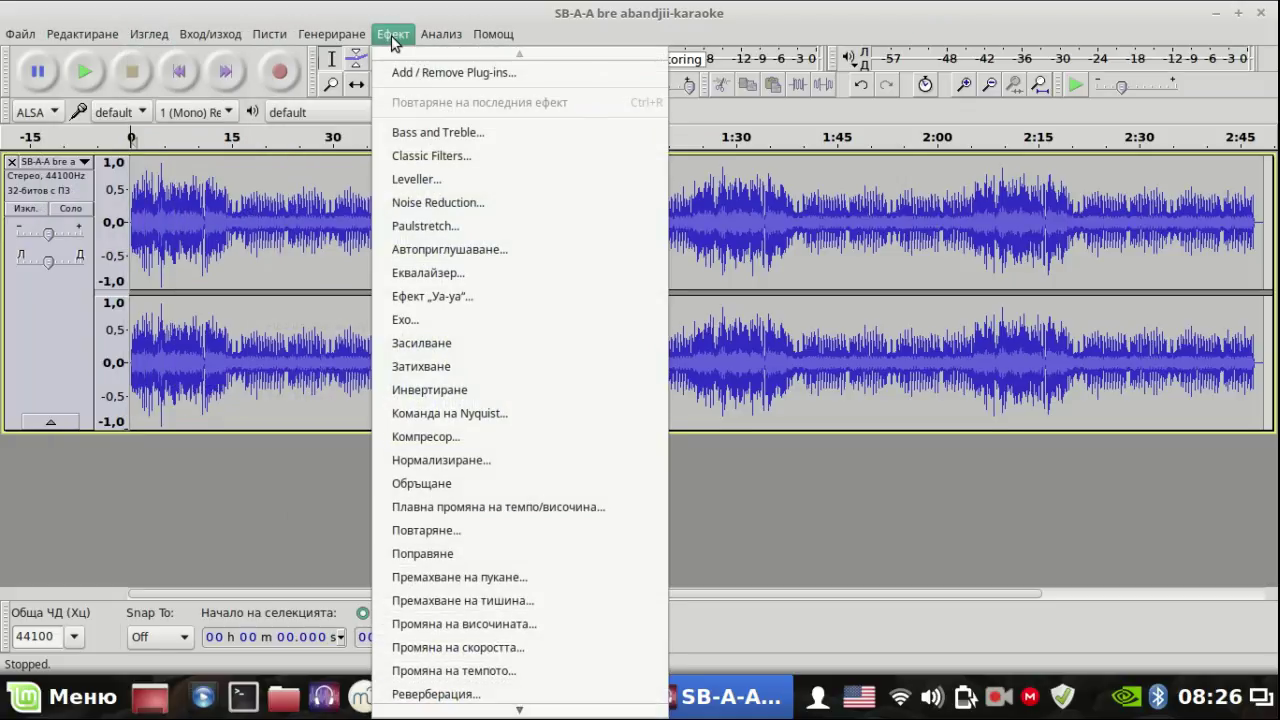
pyautogui.press('Escape')
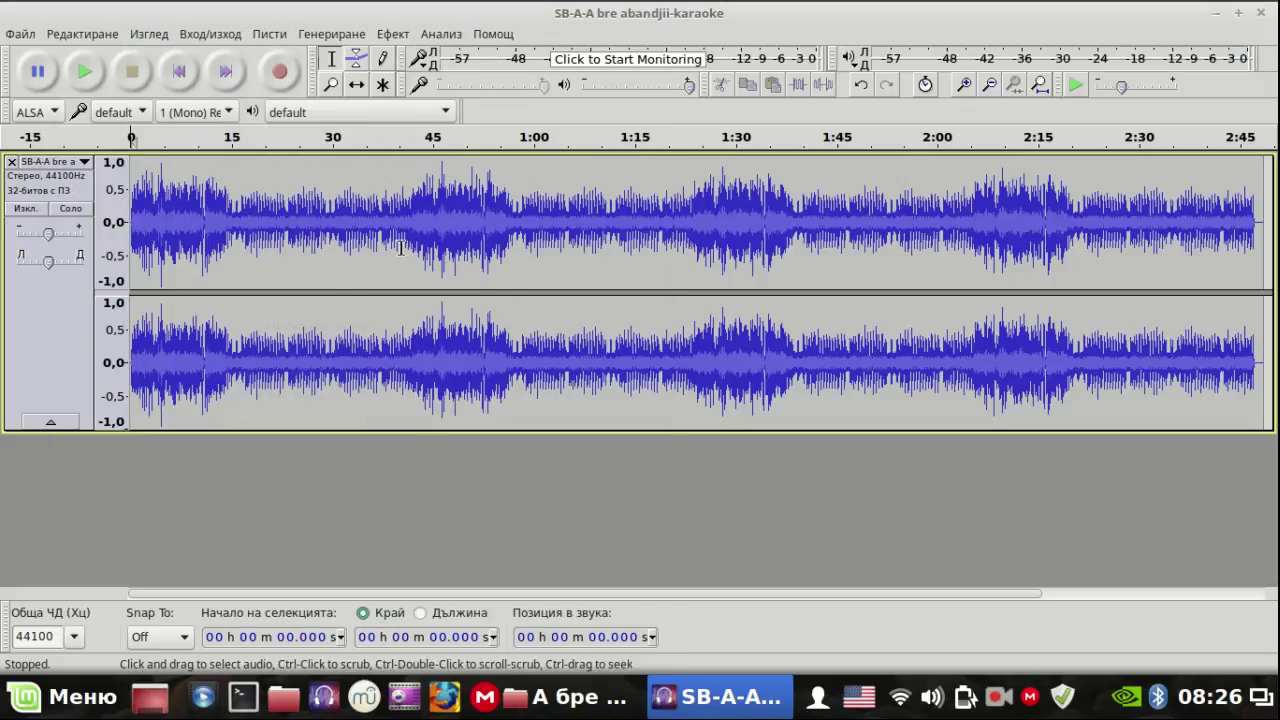
# Play the imported karaoke track from its beginning to hear the original pitch, and stop playback
pyautogui.click(84, 74)
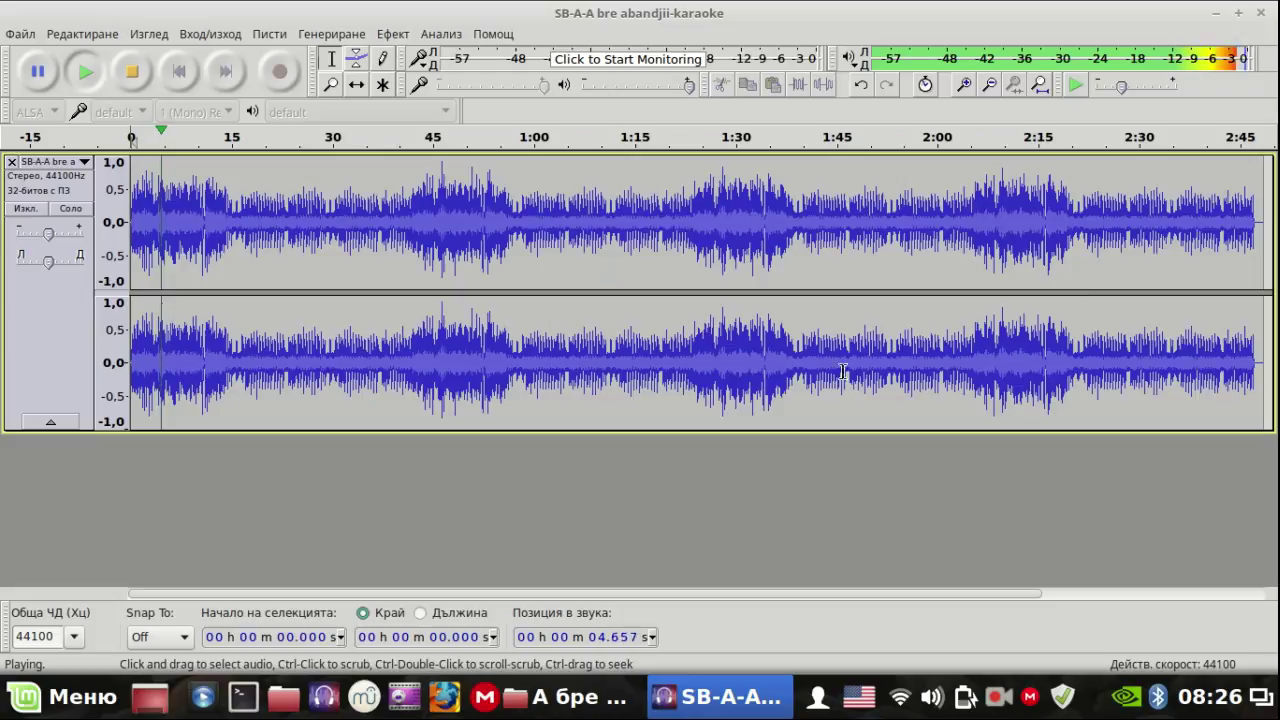
pyautogui.click(133, 73)
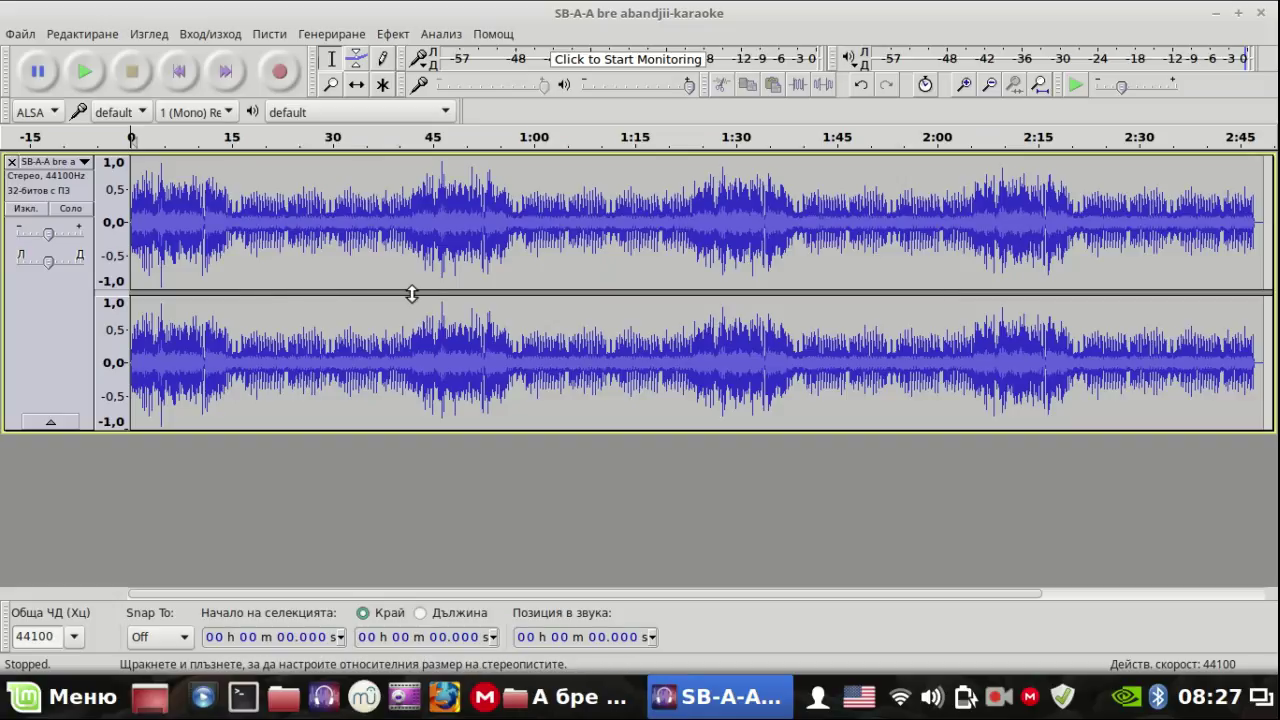
# Start the Change Pitch effect on the whole track with G#/Ab as the target note and preview it
pyautogui.click(393, 34)
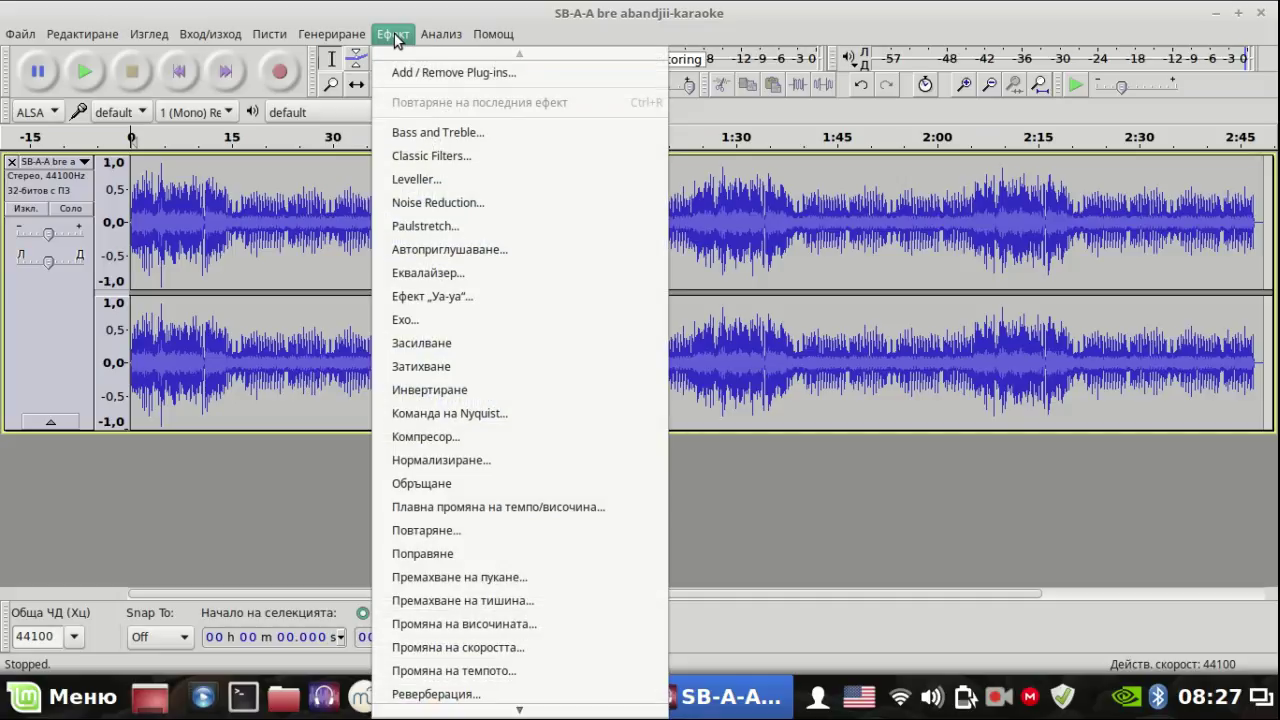
pyautogui.click(505, 627)
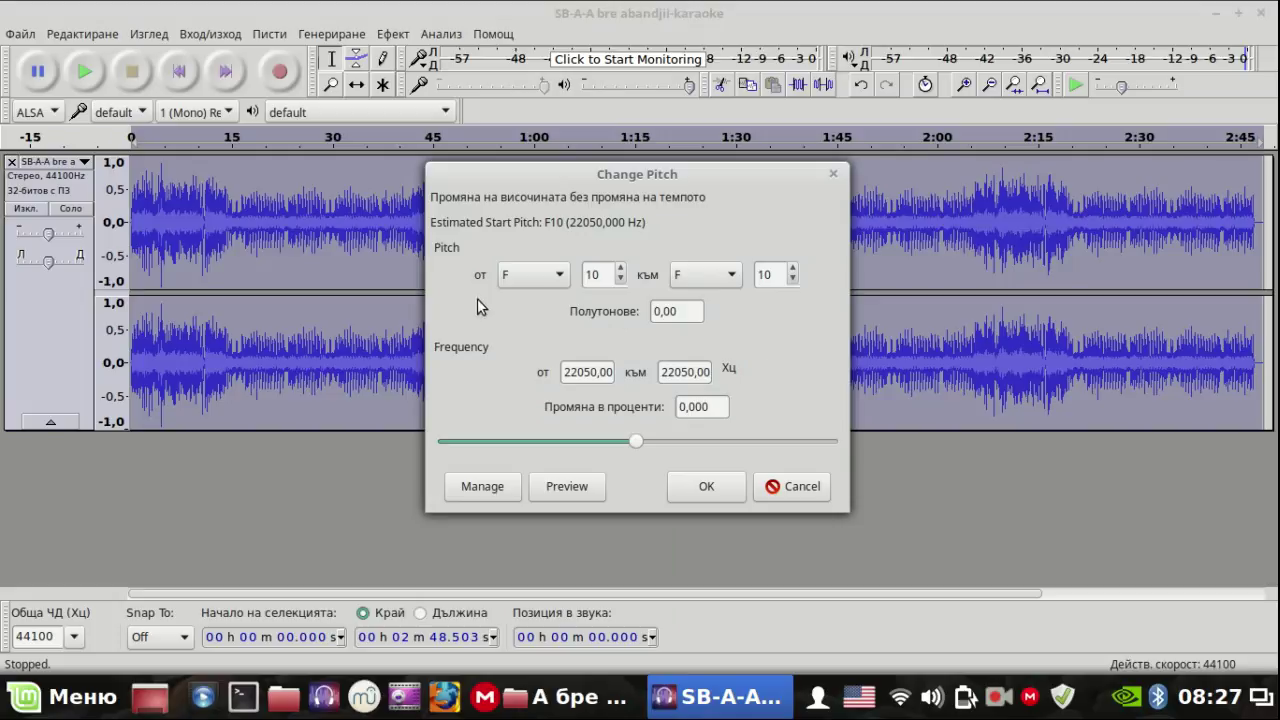
pyautogui.click(728, 281)
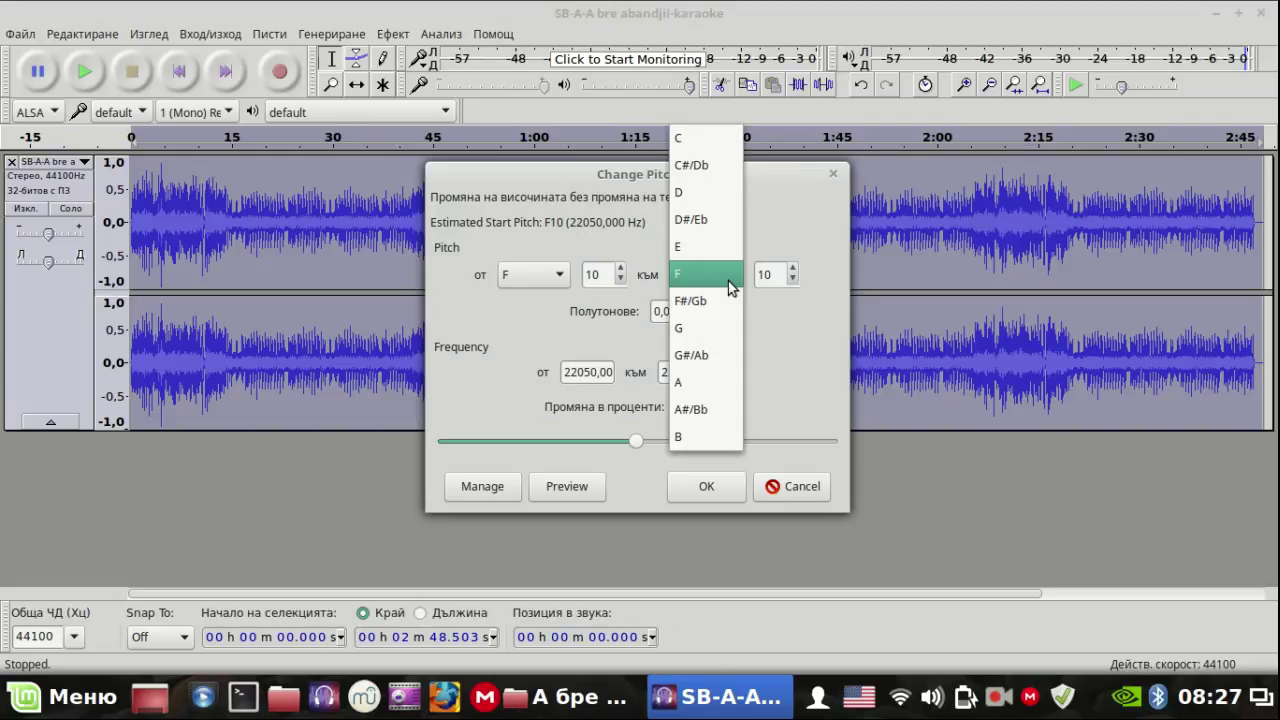
pyautogui.click(698, 359)
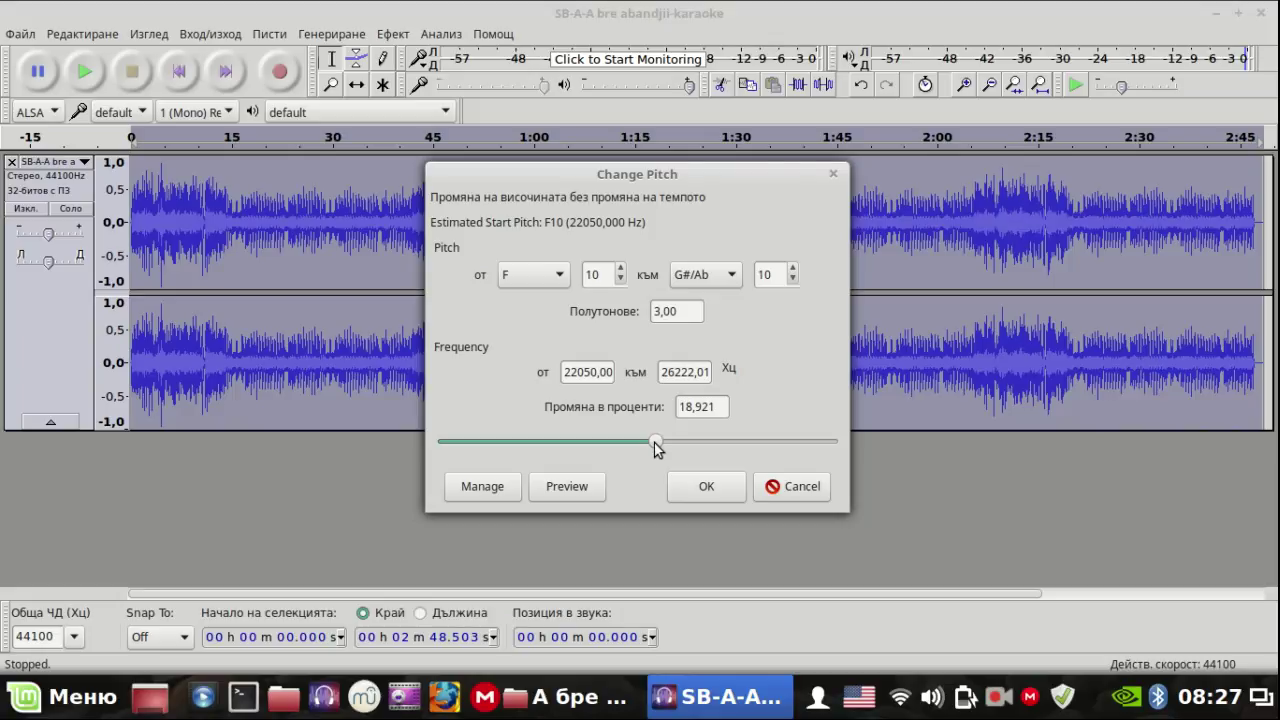
pyautogui.click(566, 488)
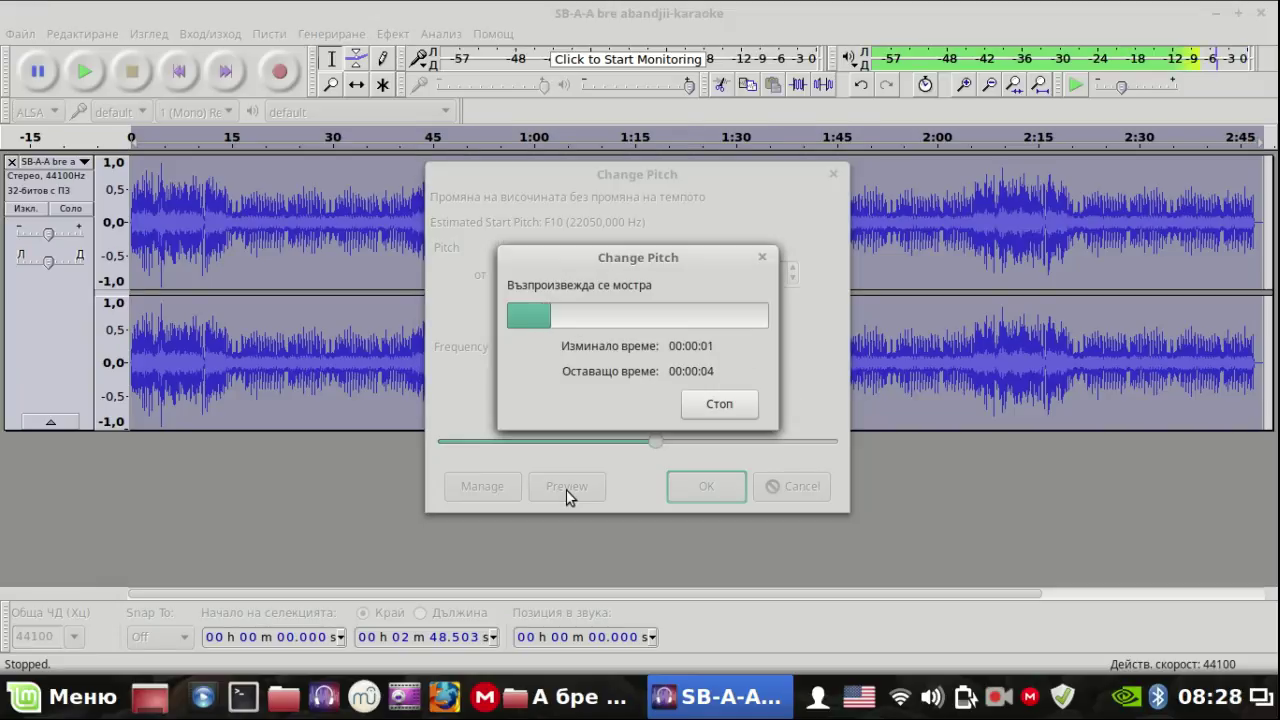
pyautogui.click(720, 405)
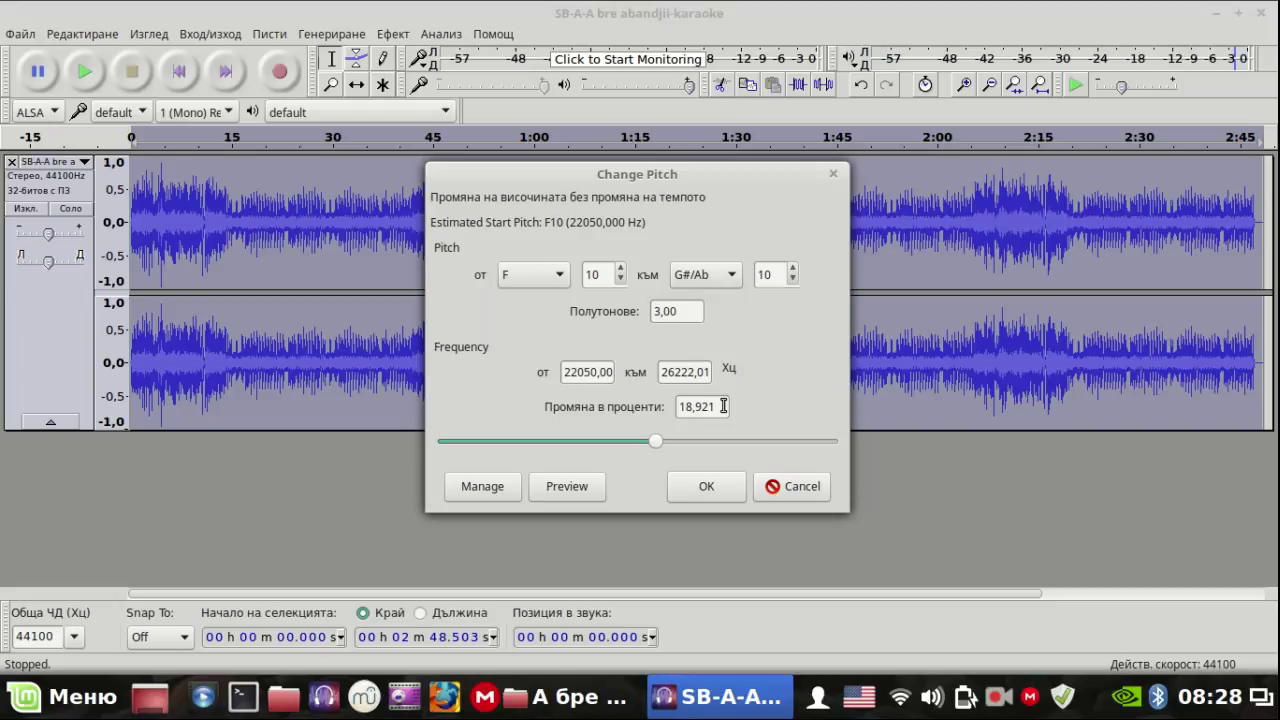
# Set the target note of the pitch change to B and preview it
pyautogui.click(733, 278)
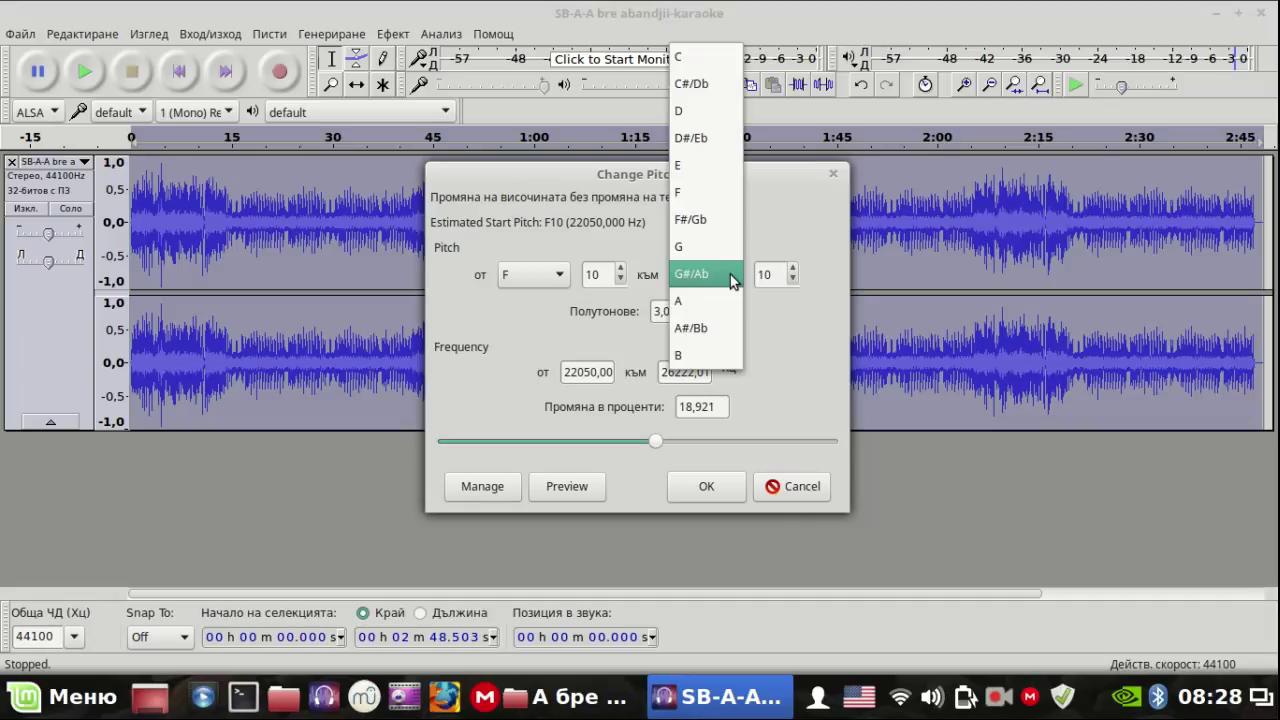
pyautogui.click(691, 352)
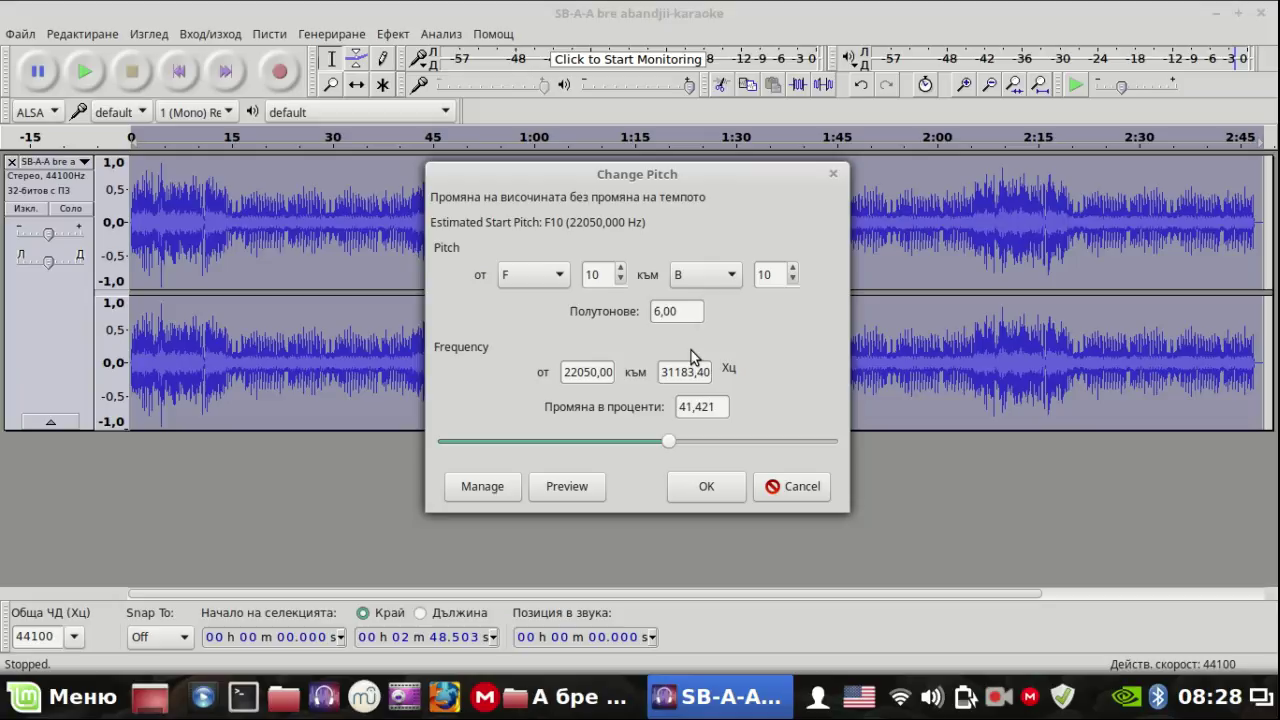
pyautogui.click(570, 484)
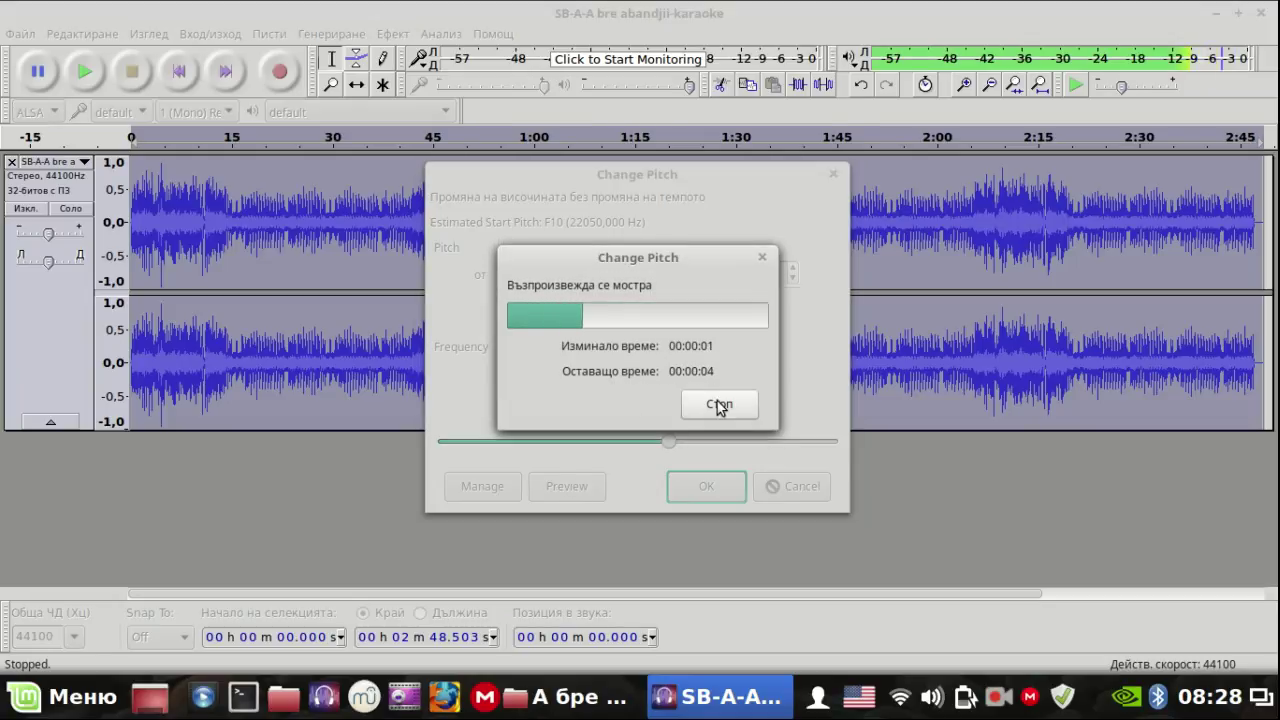
pyautogui.click(717, 402)
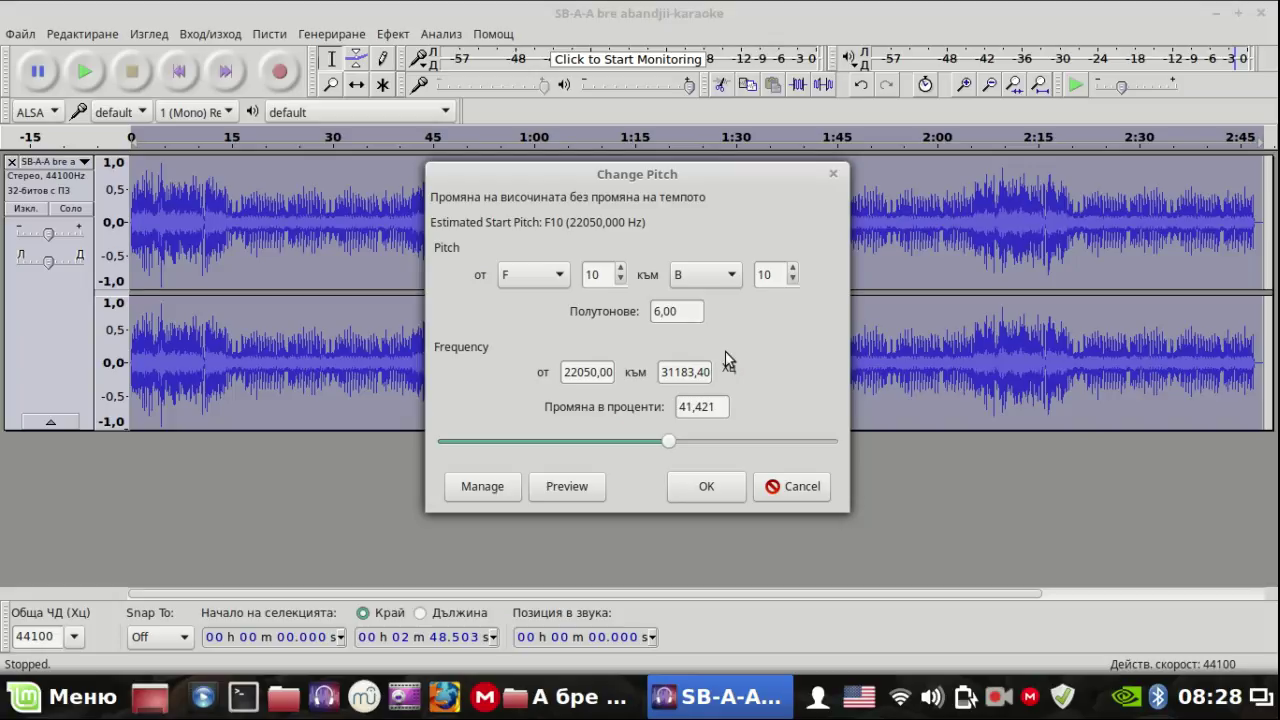
# Set the target note of the pitch change to G, preview it, and apply the effect to the track
pyautogui.click(731, 276)
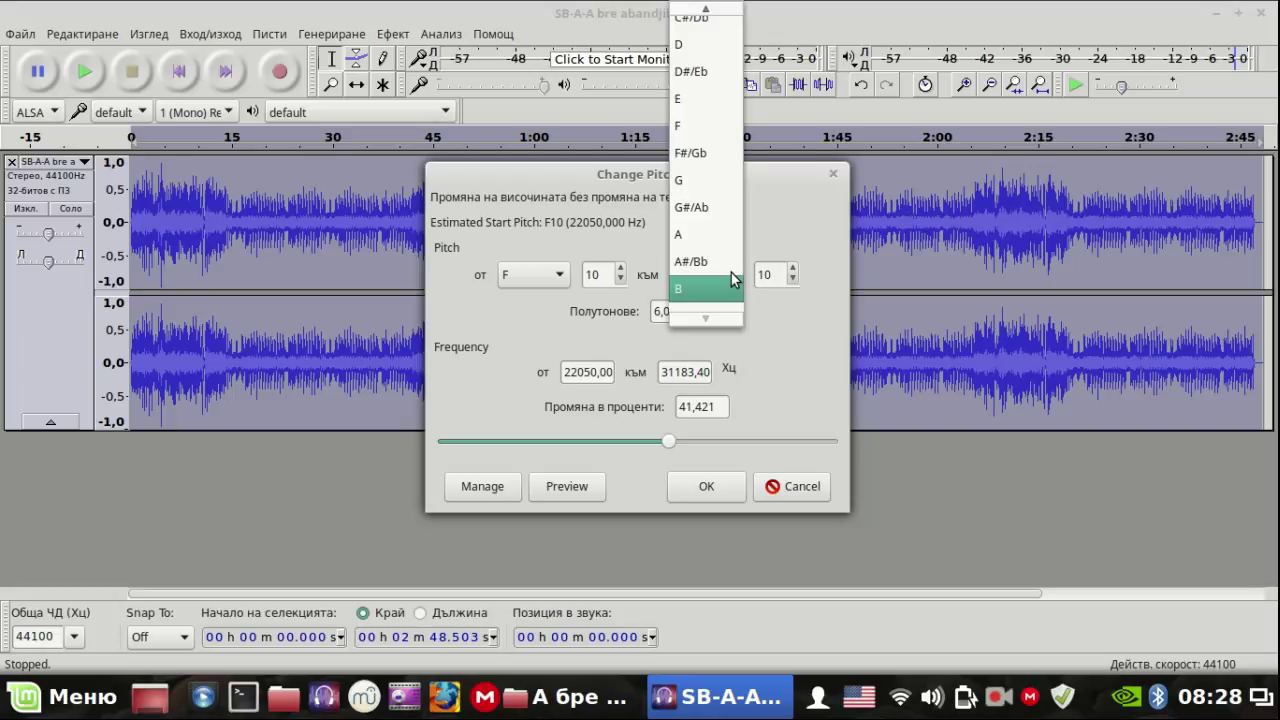
pyautogui.click(708, 184)
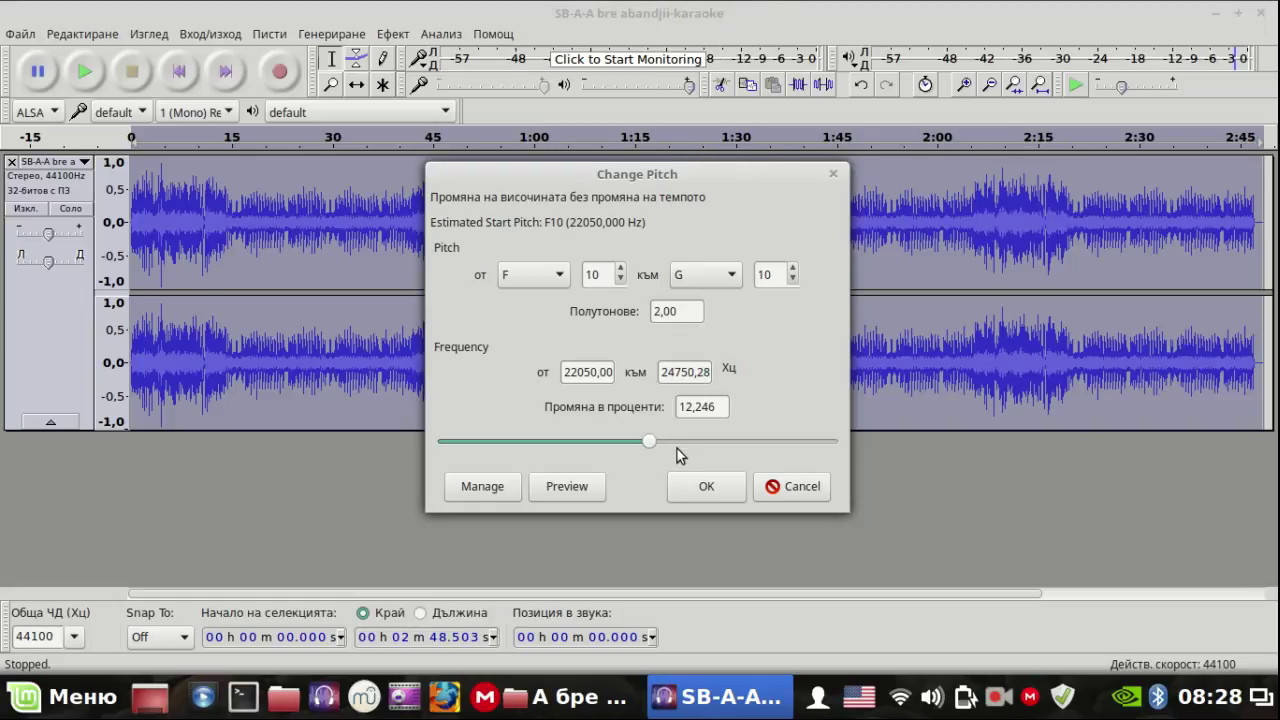
pyautogui.click(562, 489)
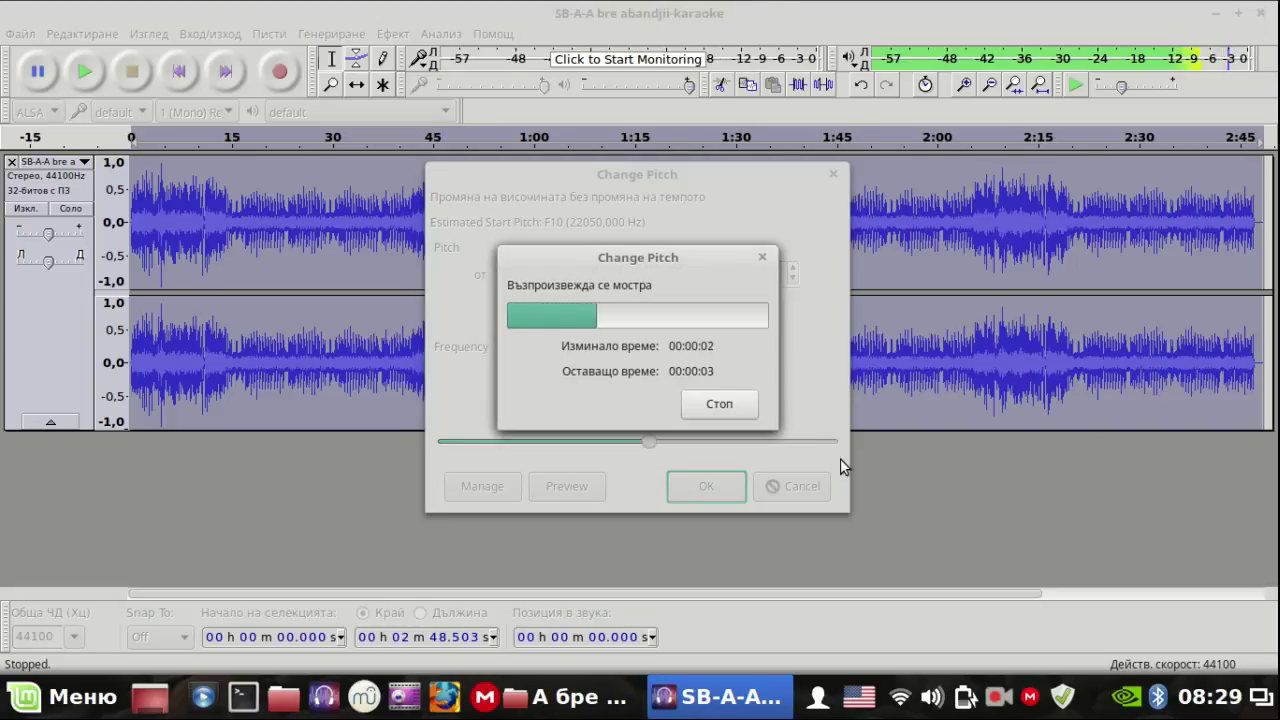
pyautogui.click(729, 406)
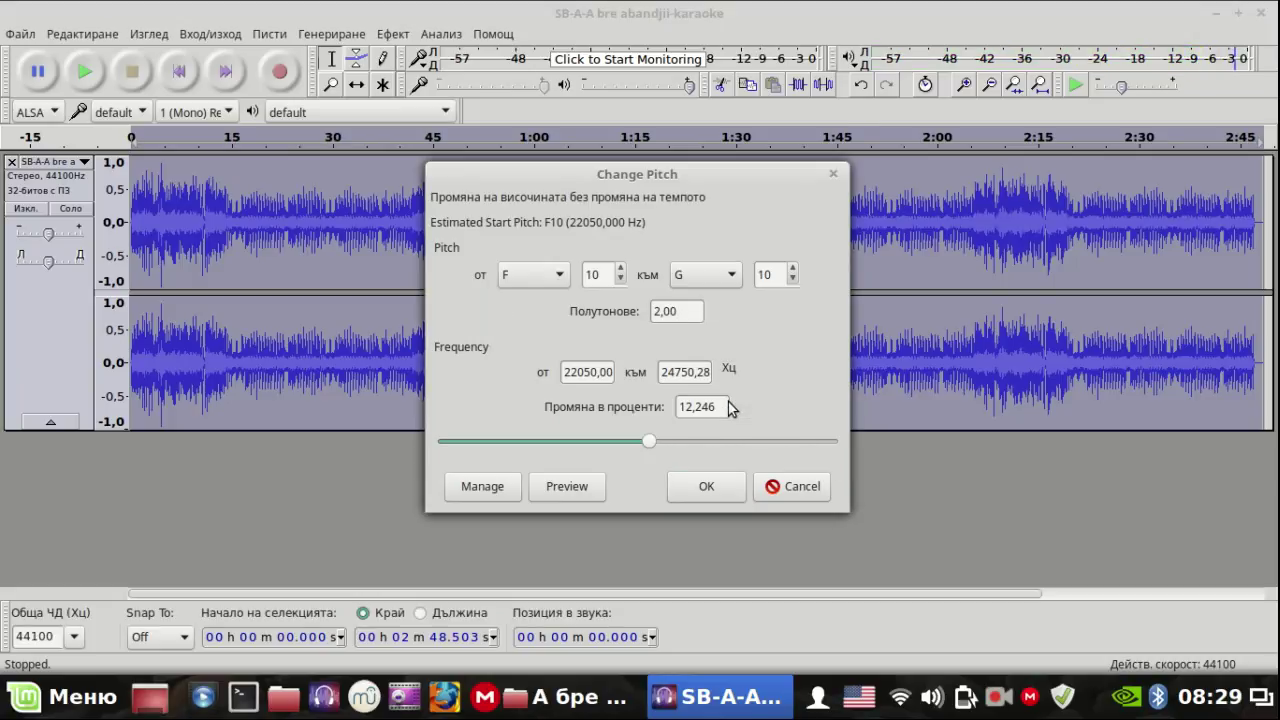
pyautogui.click(705, 487)
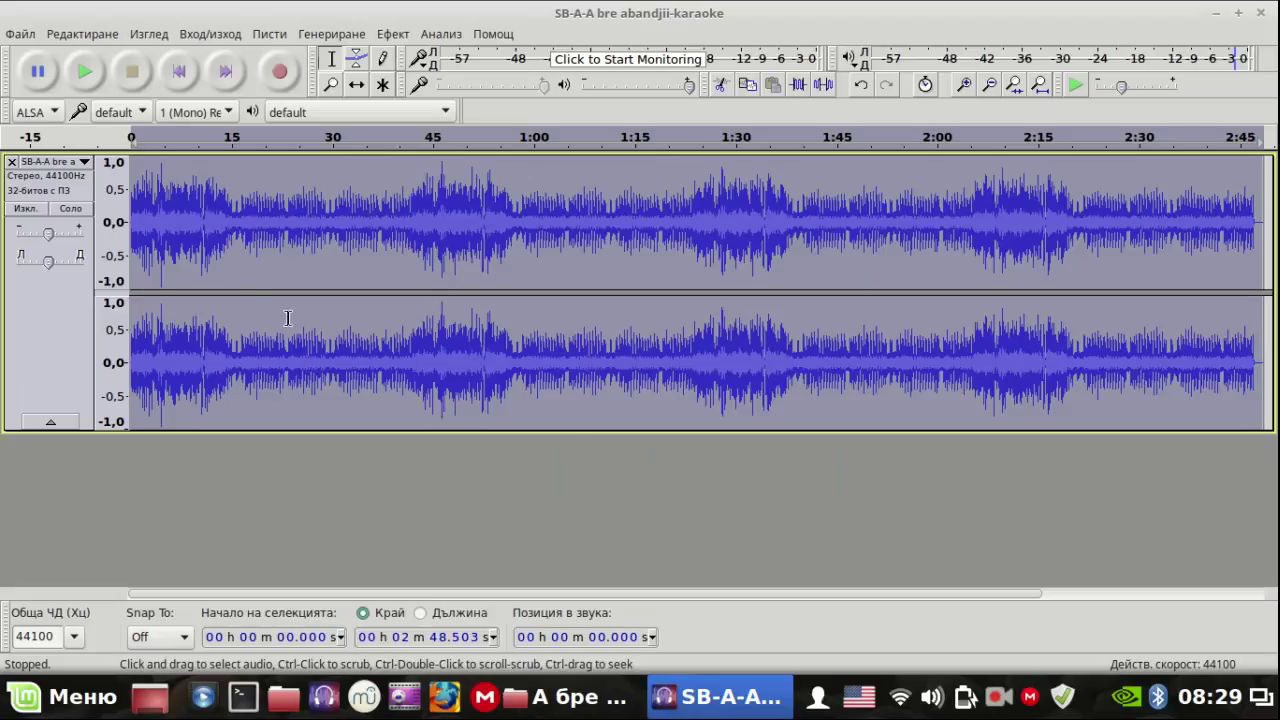
# Play the pitch-shifted track briefly from the beginning and stop playback
pyautogui.click(94, 70)
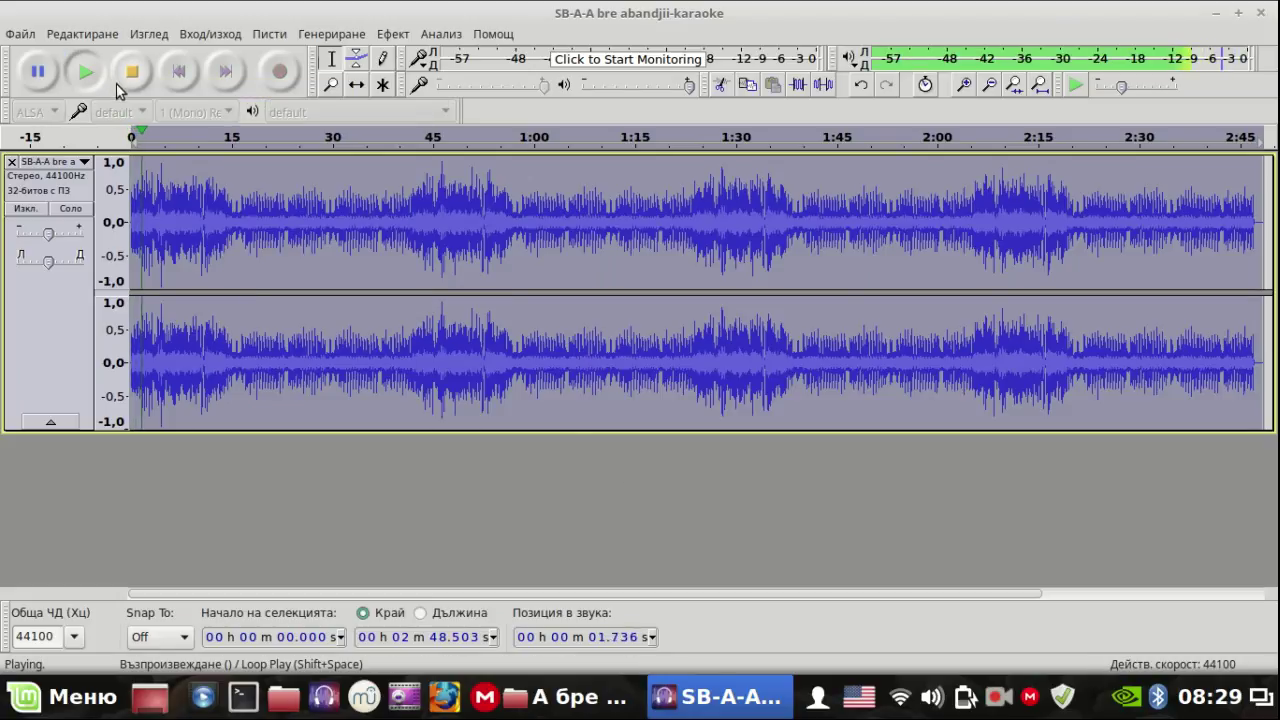
pyautogui.click(132, 72)
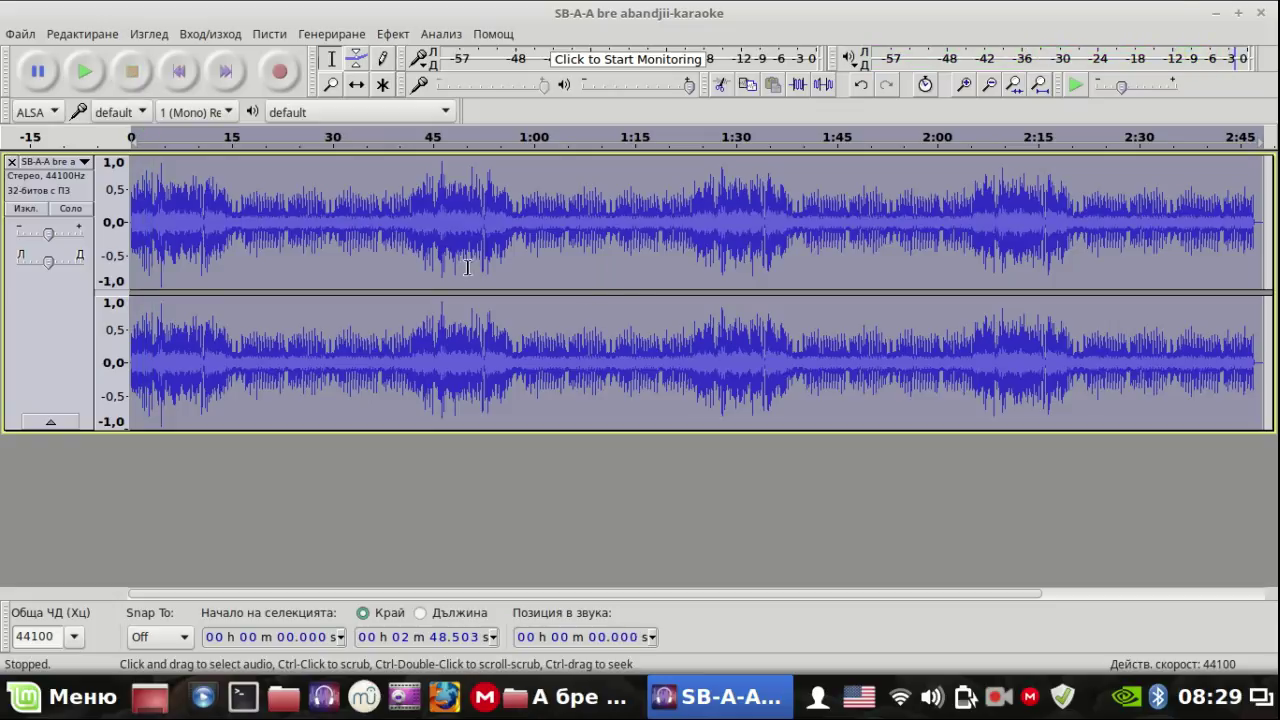
# Start the Change Tempo effect on the whole track with a change of 0 percent and preview it
pyautogui.click(393, 34)
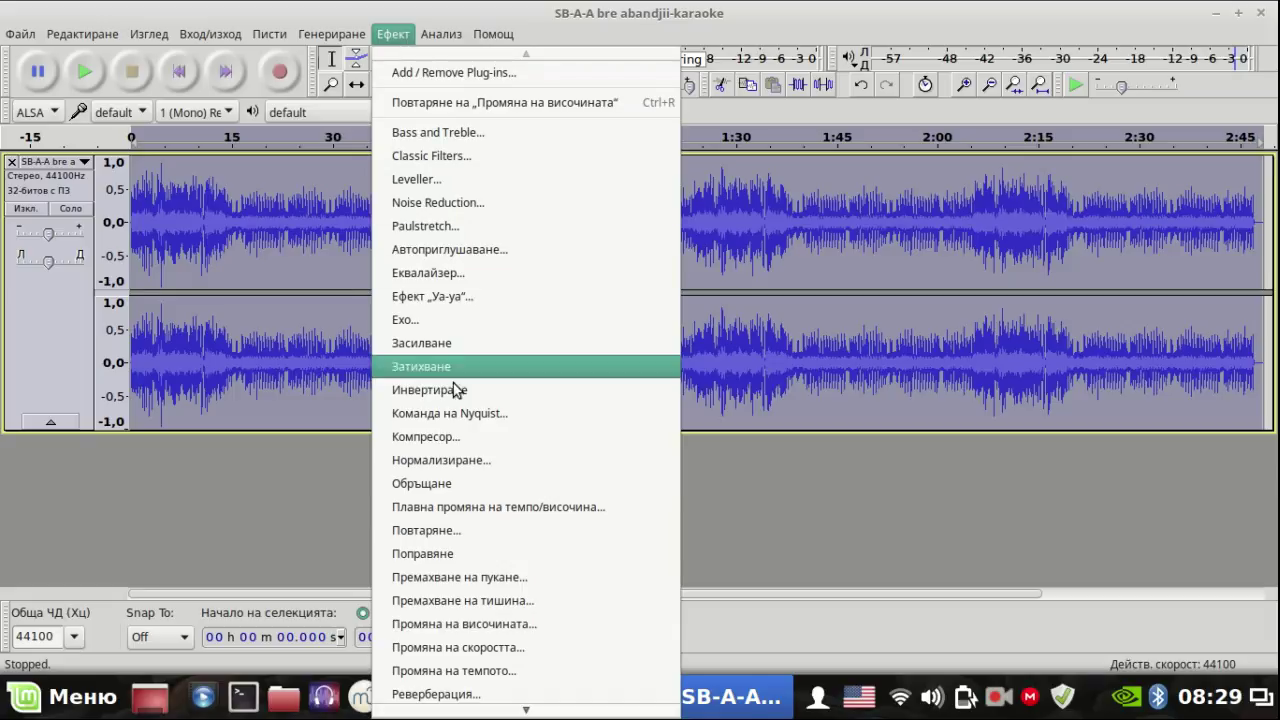
pyautogui.click(497, 672)
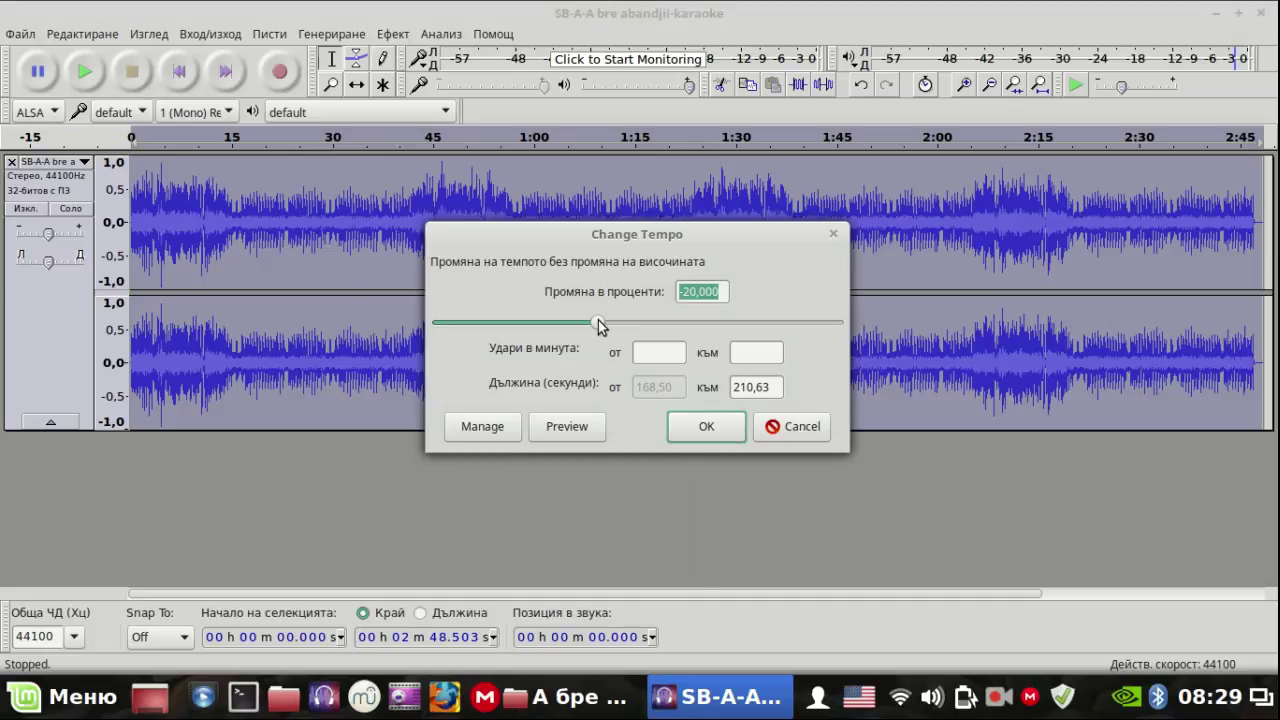
pyautogui.moveTo(601, 325); pyautogui.dragTo(639, 325)
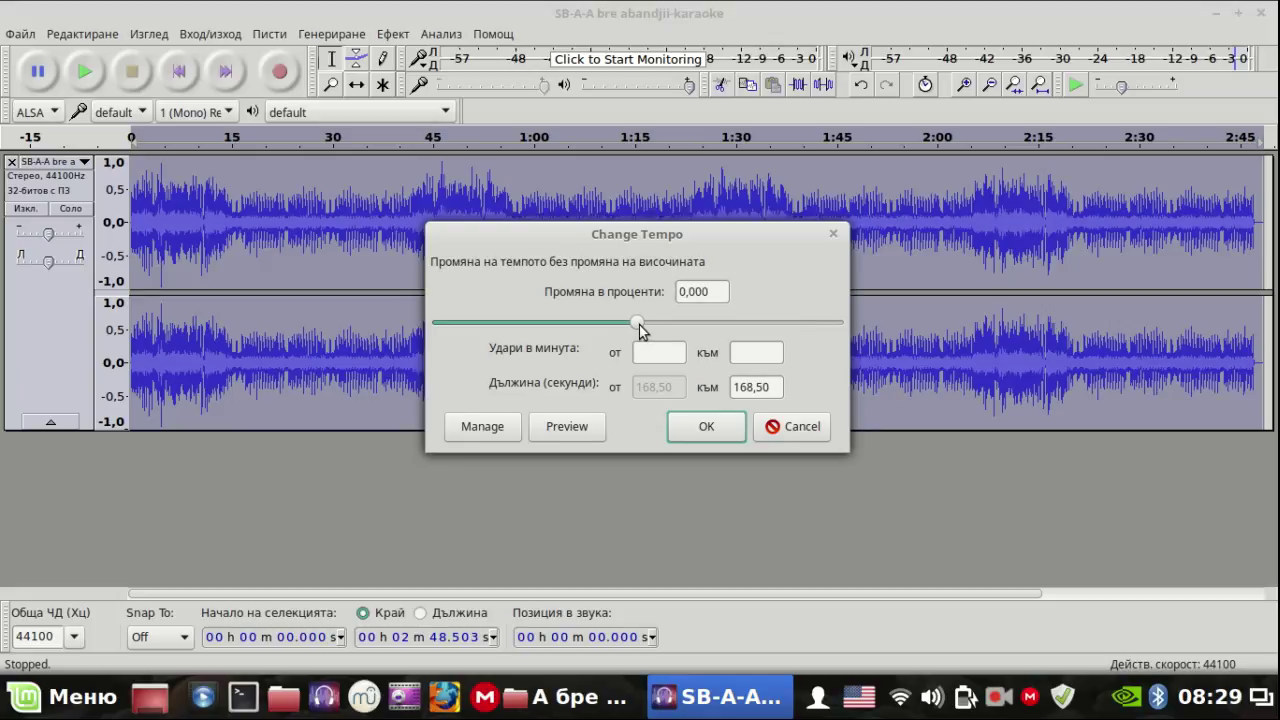
pyautogui.click(571, 433)
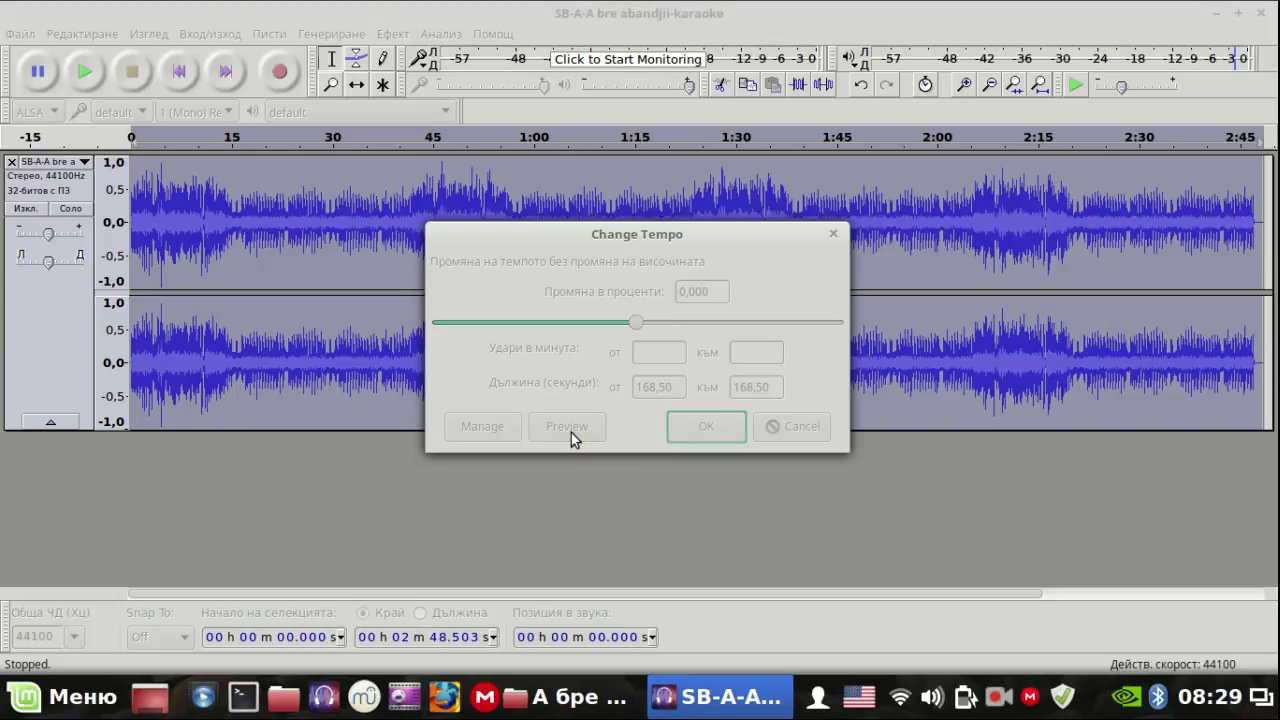
pyautogui.click(720, 403)
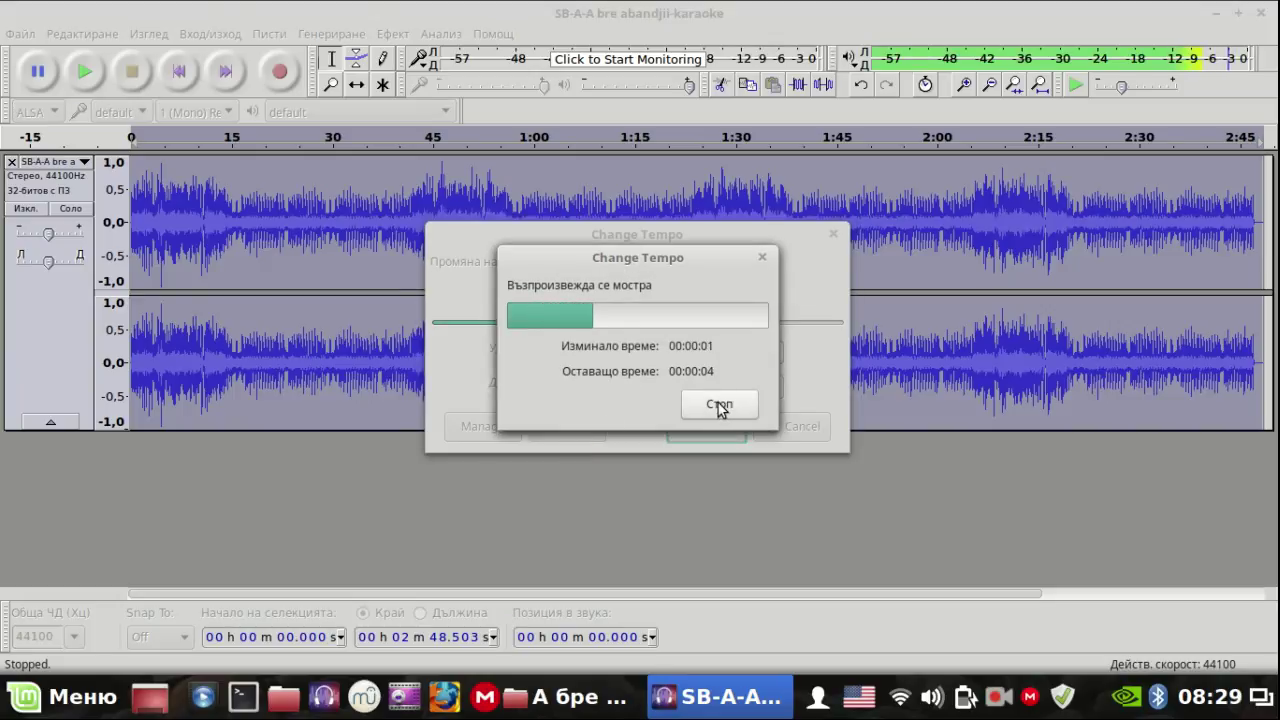
# Set the tempo change to -6 percent and preview it
pyautogui.moveTo(643, 323); pyautogui.dragTo(628, 326)
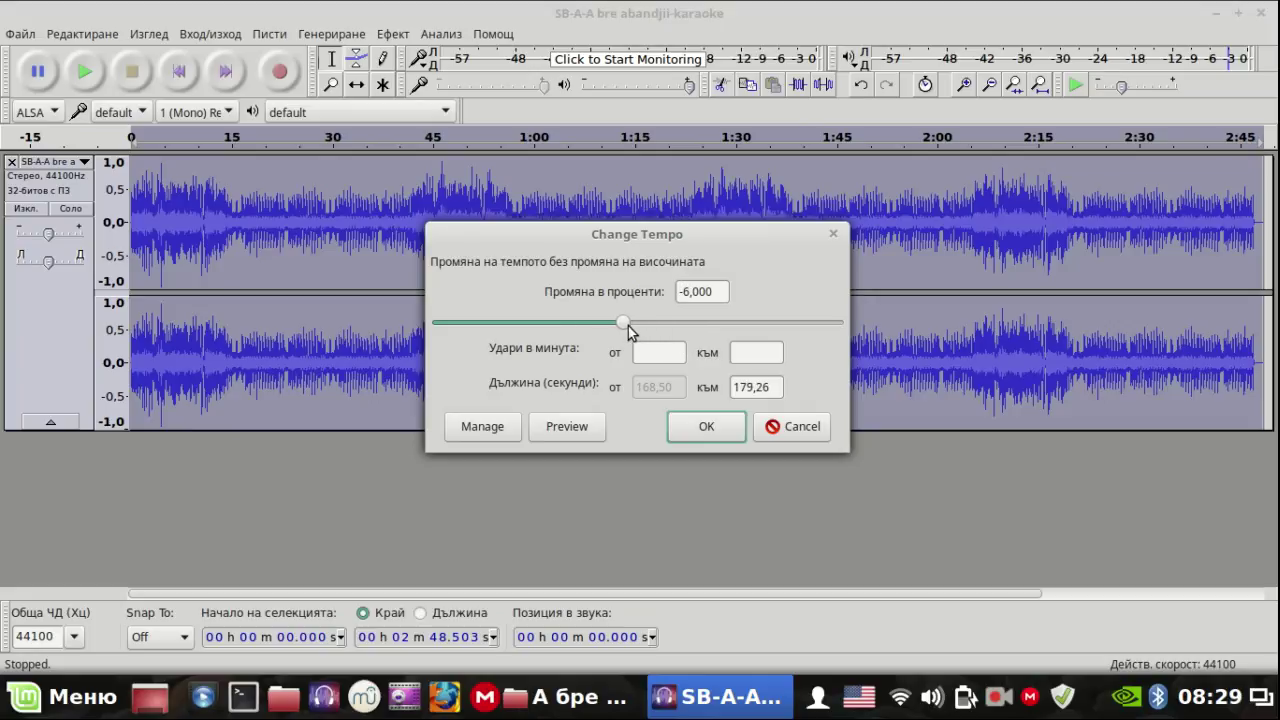
pyautogui.click(585, 428)
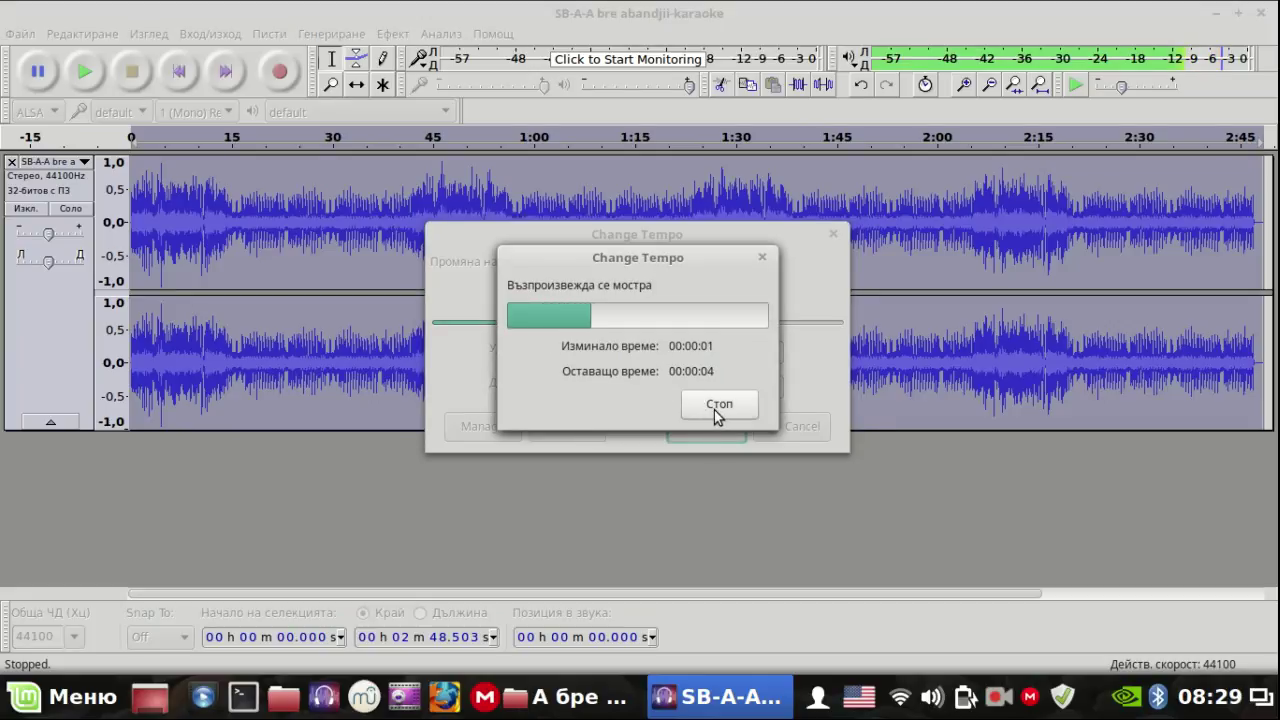
pyautogui.click(717, 407)
# Slow the tempo change to -17 percent and preview it twice
pyautogui.moveTo(626, 326); pyautogui.dragTo(597, 351)
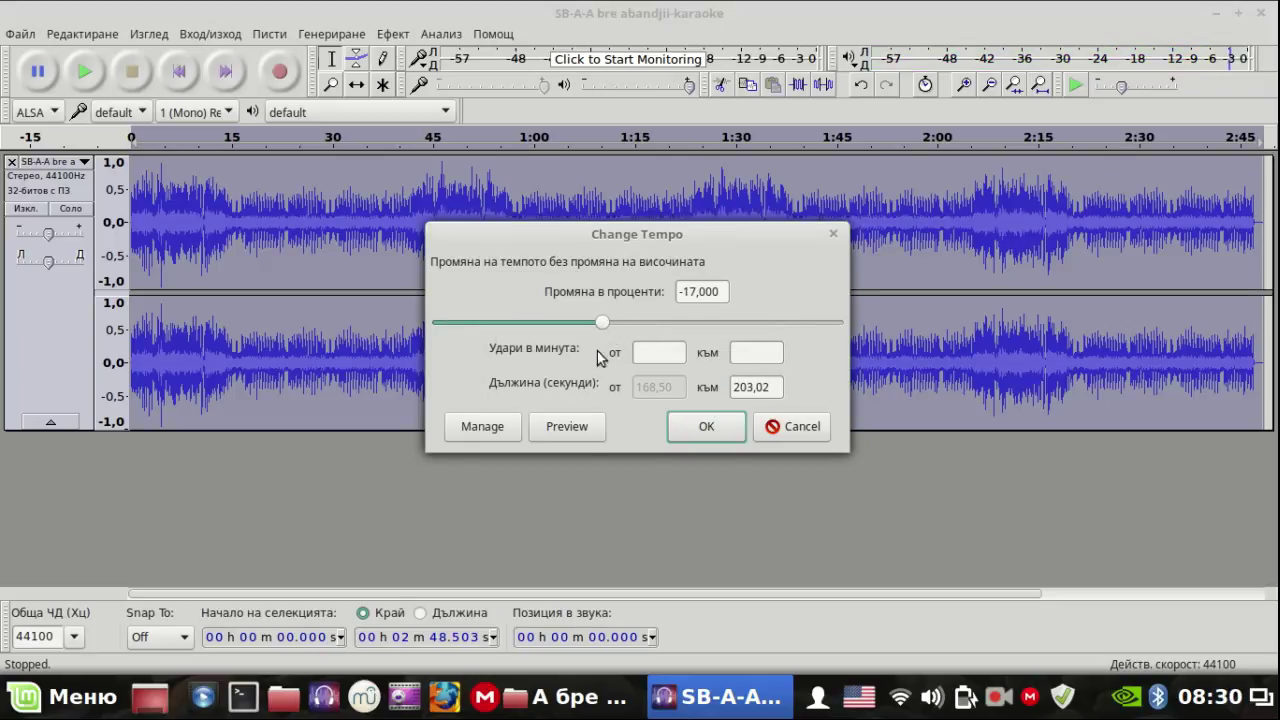
pyautogui.click(584, 436)
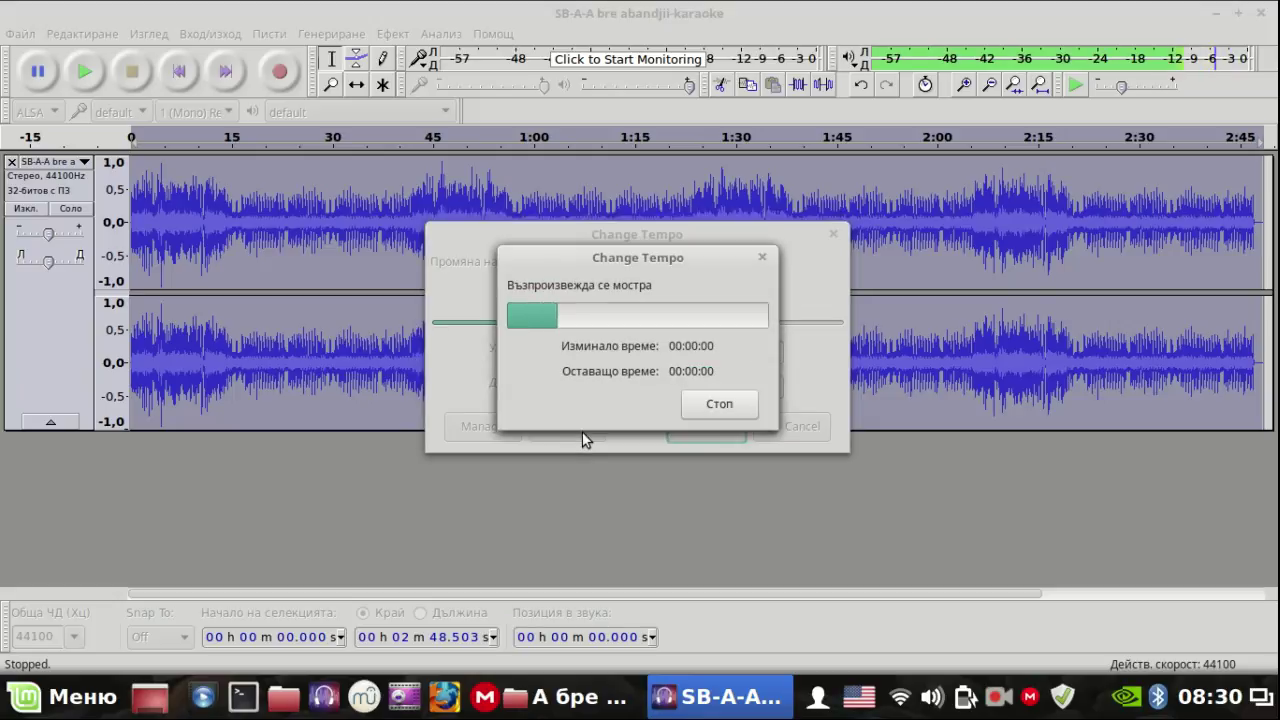
pyautogui.click(735, 415)
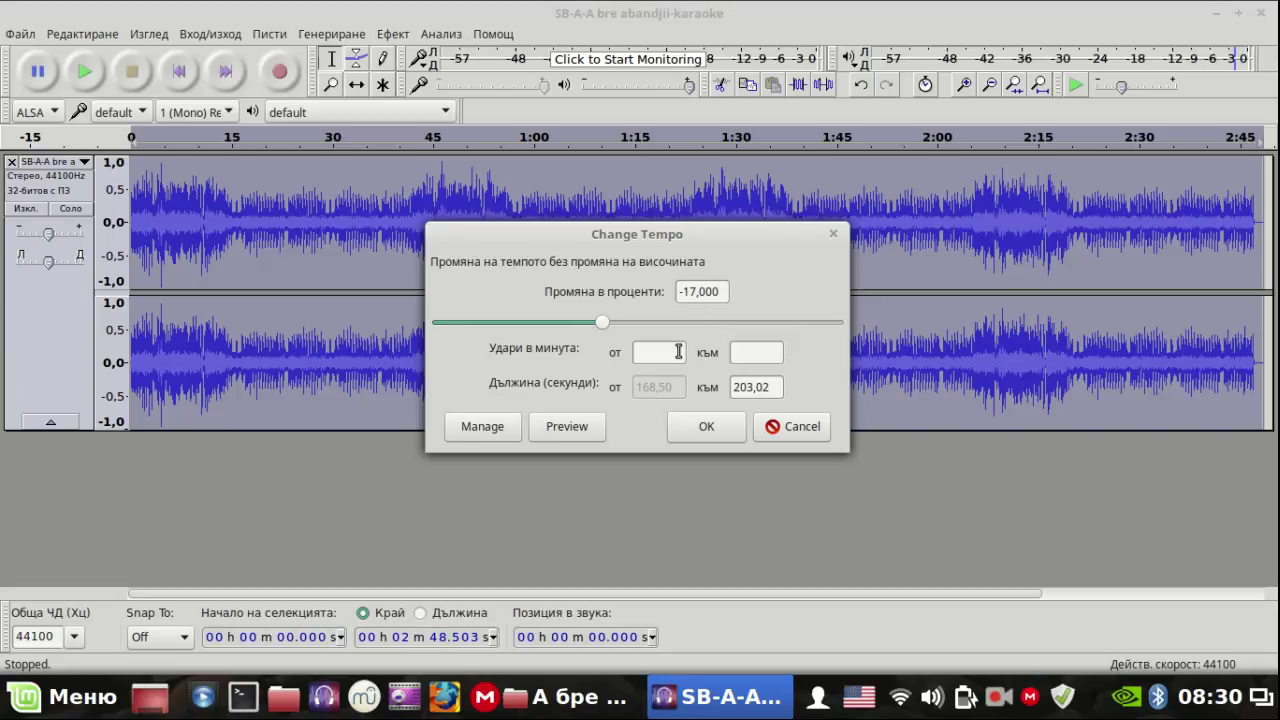
pyautogui.click(566, 427)
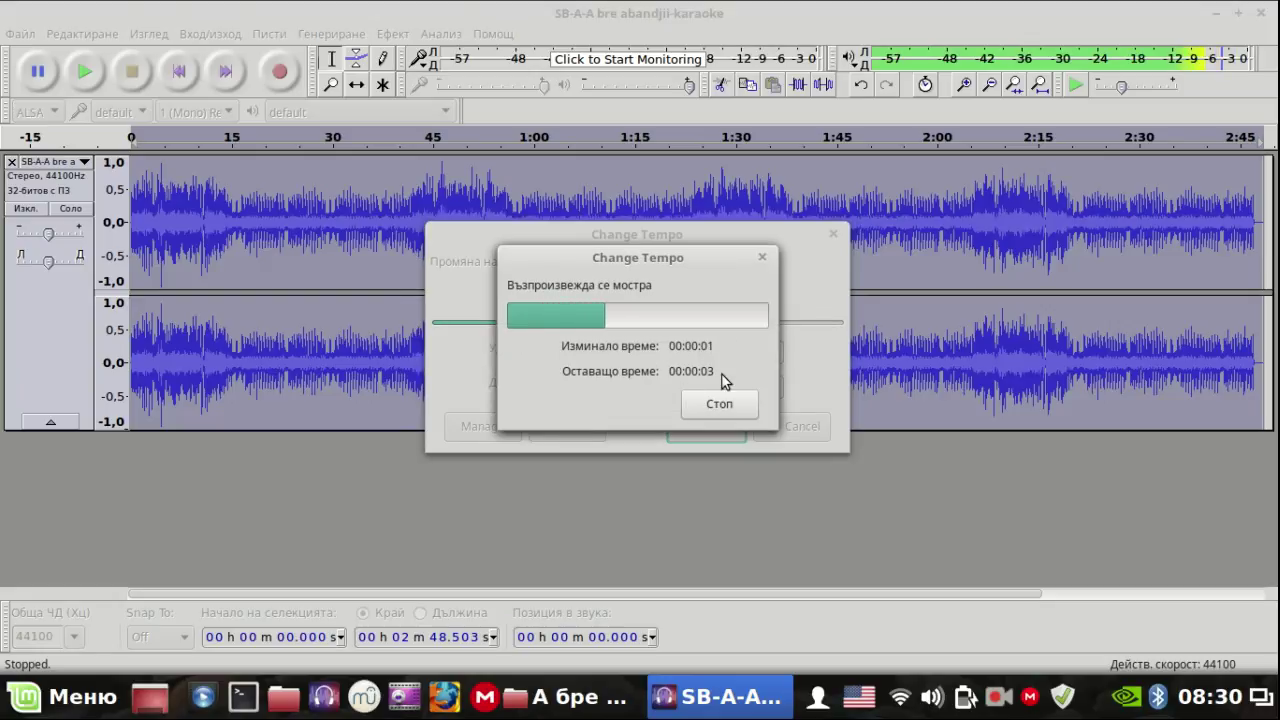
pyautogui.click(720, 405)
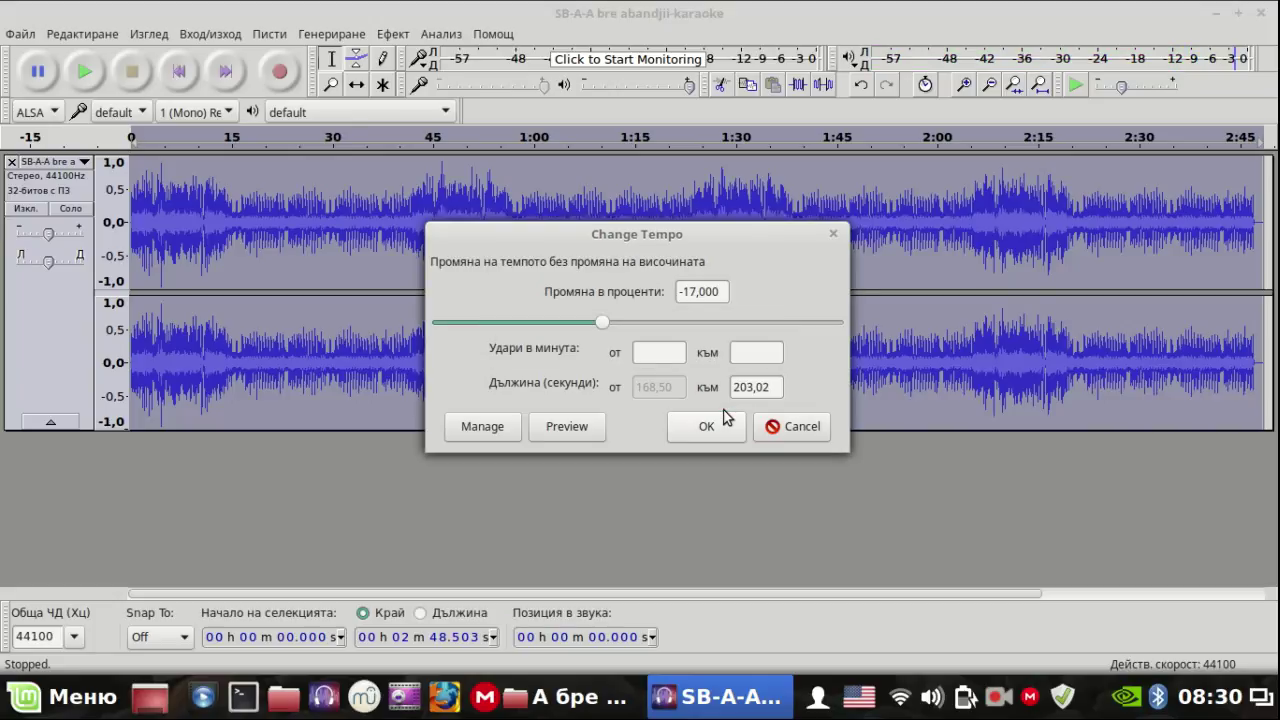
# Set the tempo change to 14.961 percent and preview it
pyautogui.moveTo(603, 323); pyautogui.dragTo(651, 334)
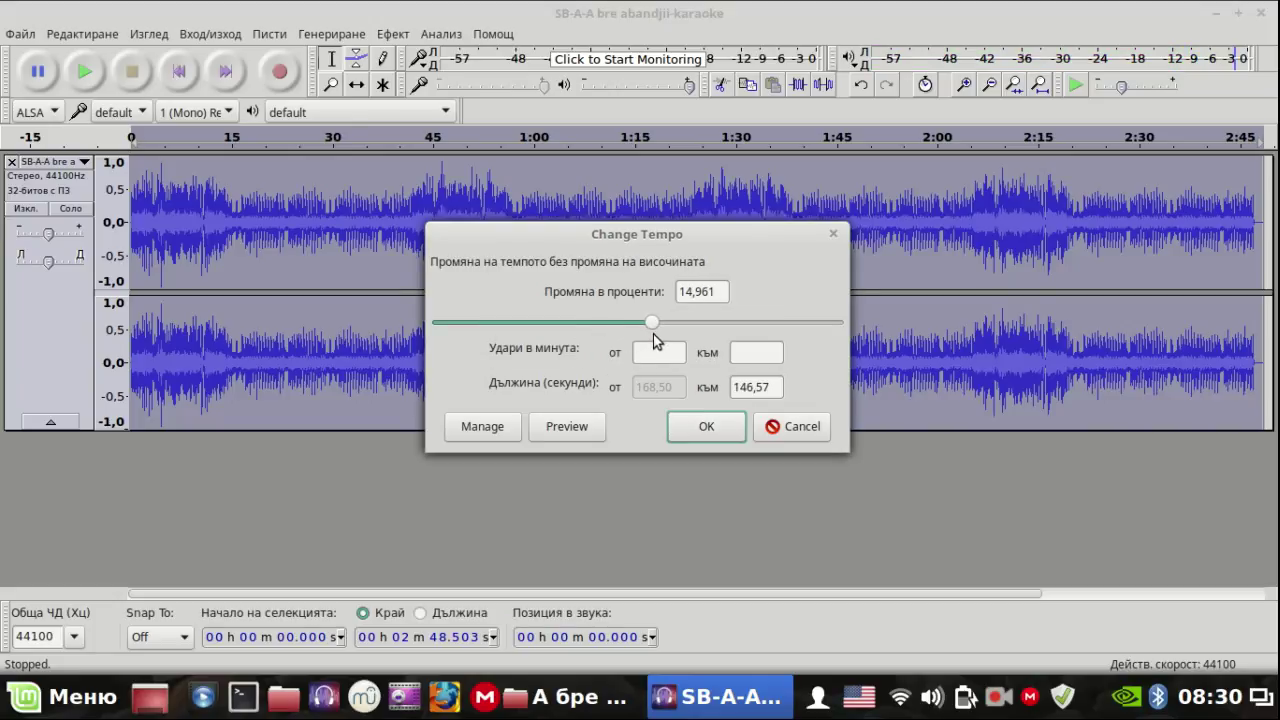
pyautogui.click(574, 429)
# Apply a slight tempo increase that brings the track to about 2 min 44.45 s and play the result briefly
pyautogui.moveTo(652, 326); pyautogui.dragTo(640, 324)
pyautogui.click(697, 425)
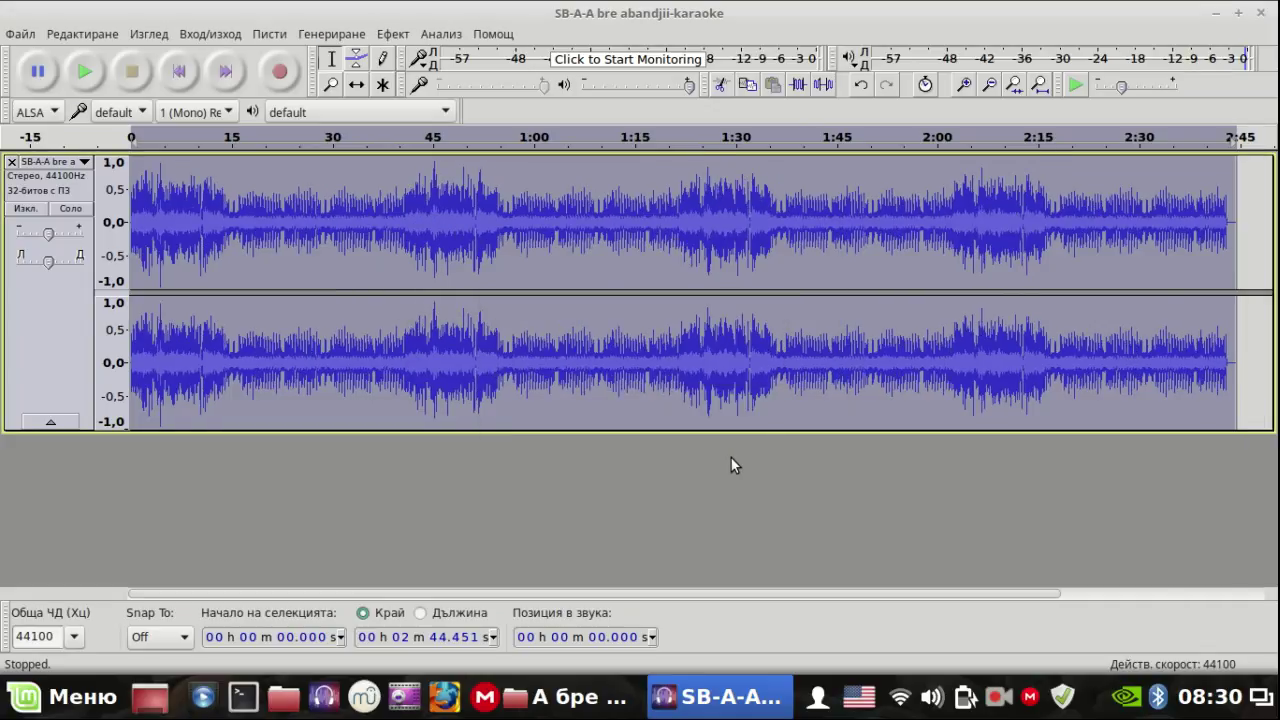
pyautogui.click(96, 75)
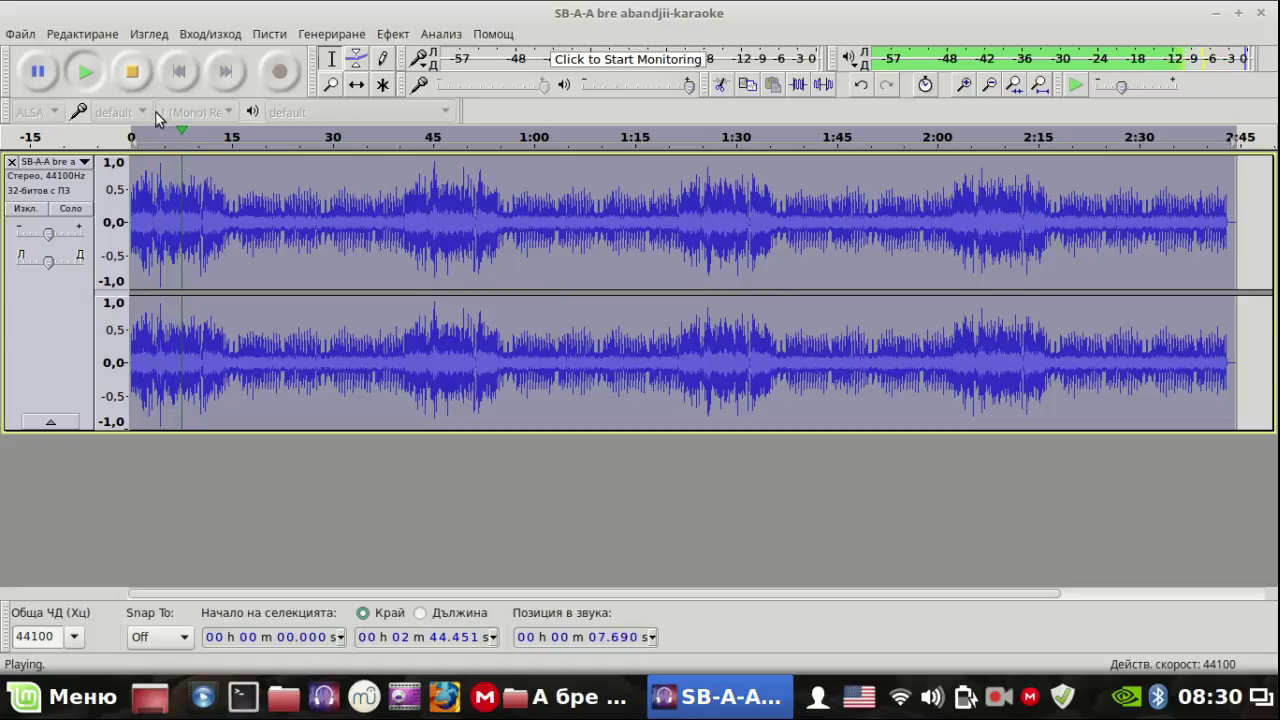
pyautogui.click(131, 74)
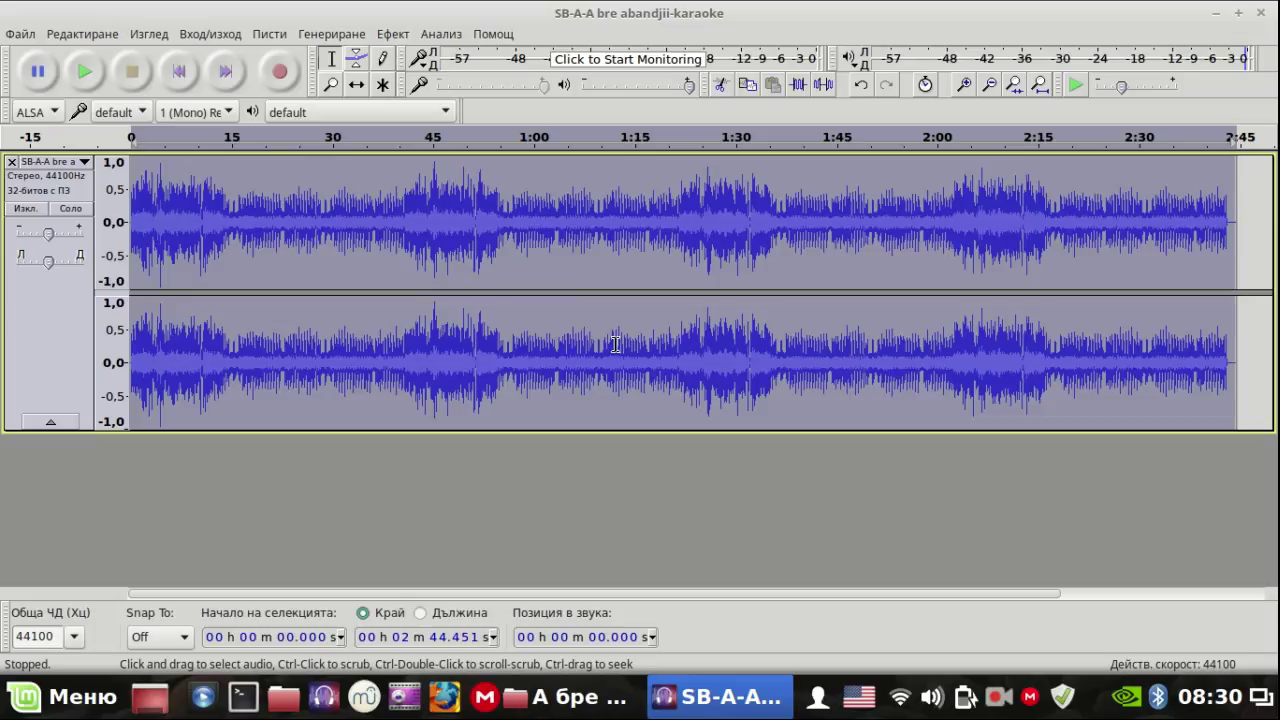
# Preview and apply a Notch Filter at 70 Hz with Q 1.0 to the whole track, and play the result briefly
pyautogui.click(396, 36)
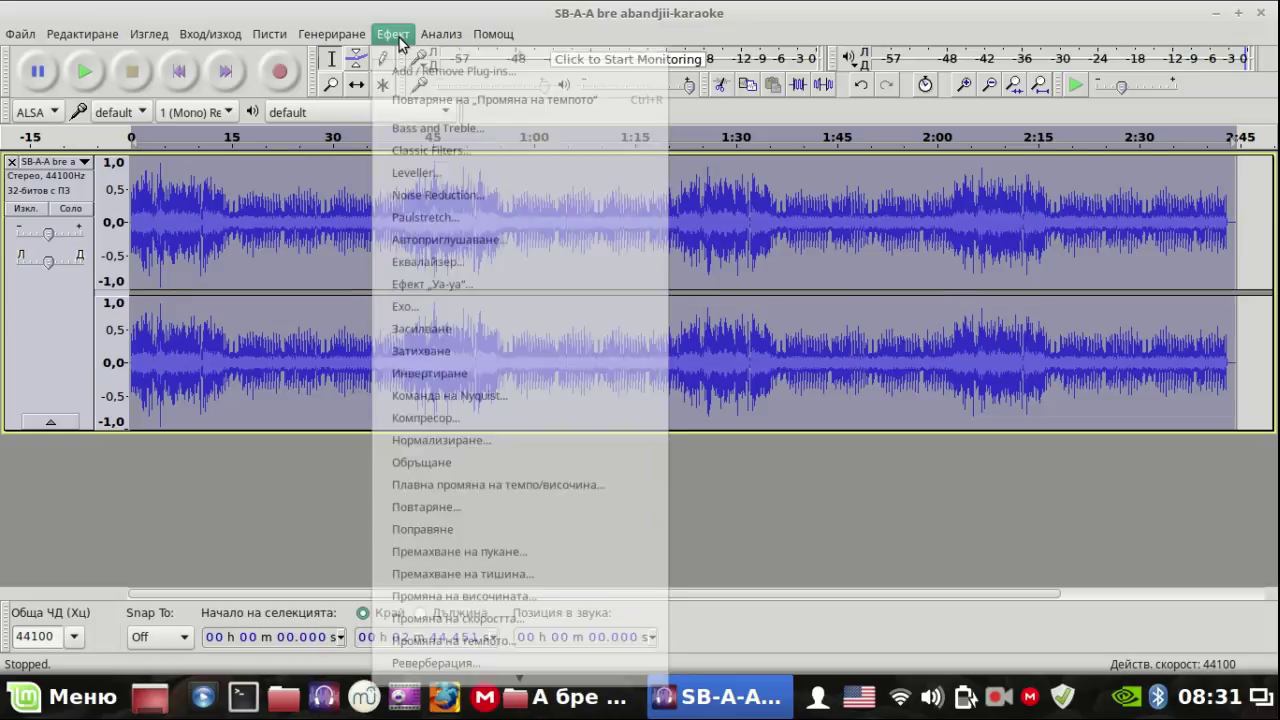
pyautogui.moveTo(520, 708)
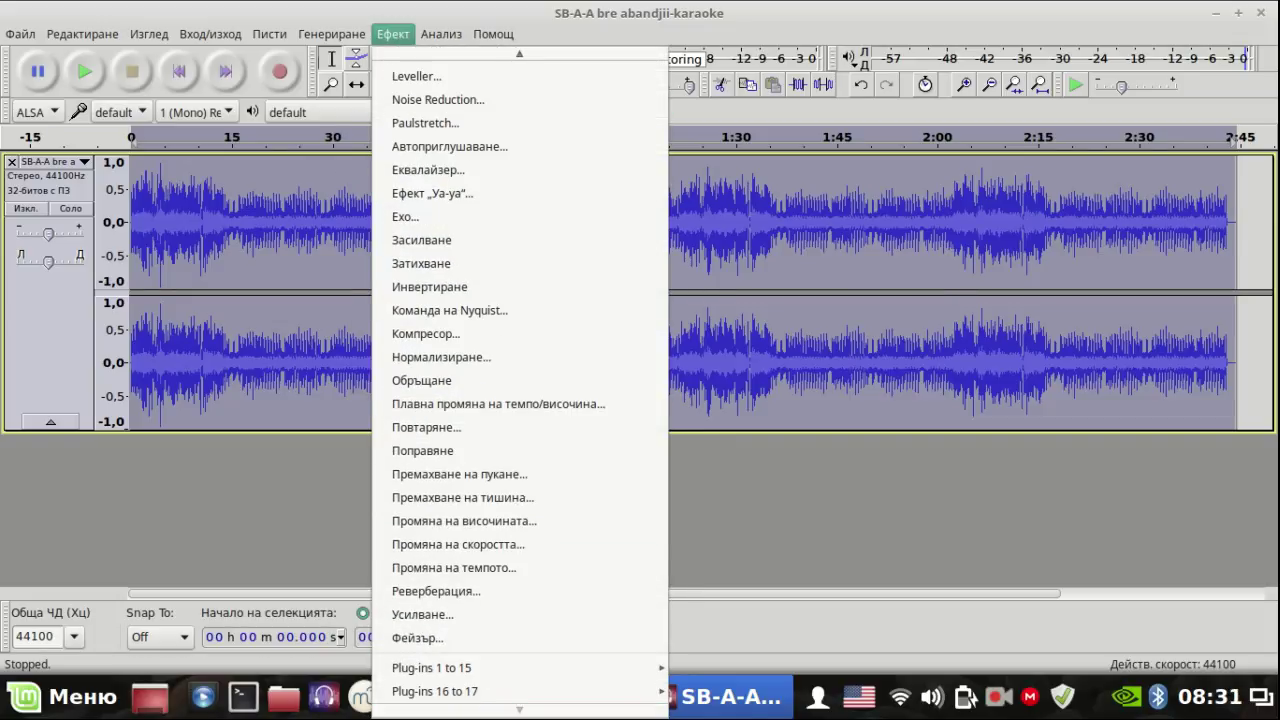
pyautogui.moveTo(566, 662)
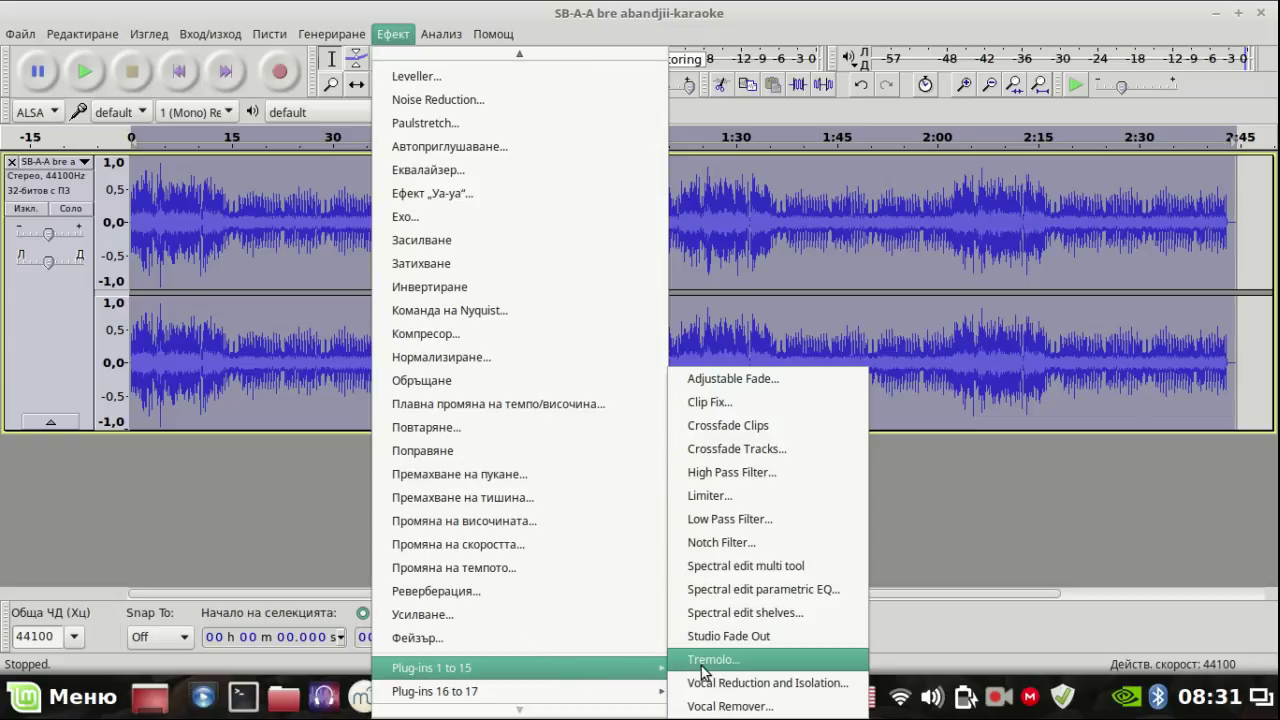
pyautogui.click(725, 542)
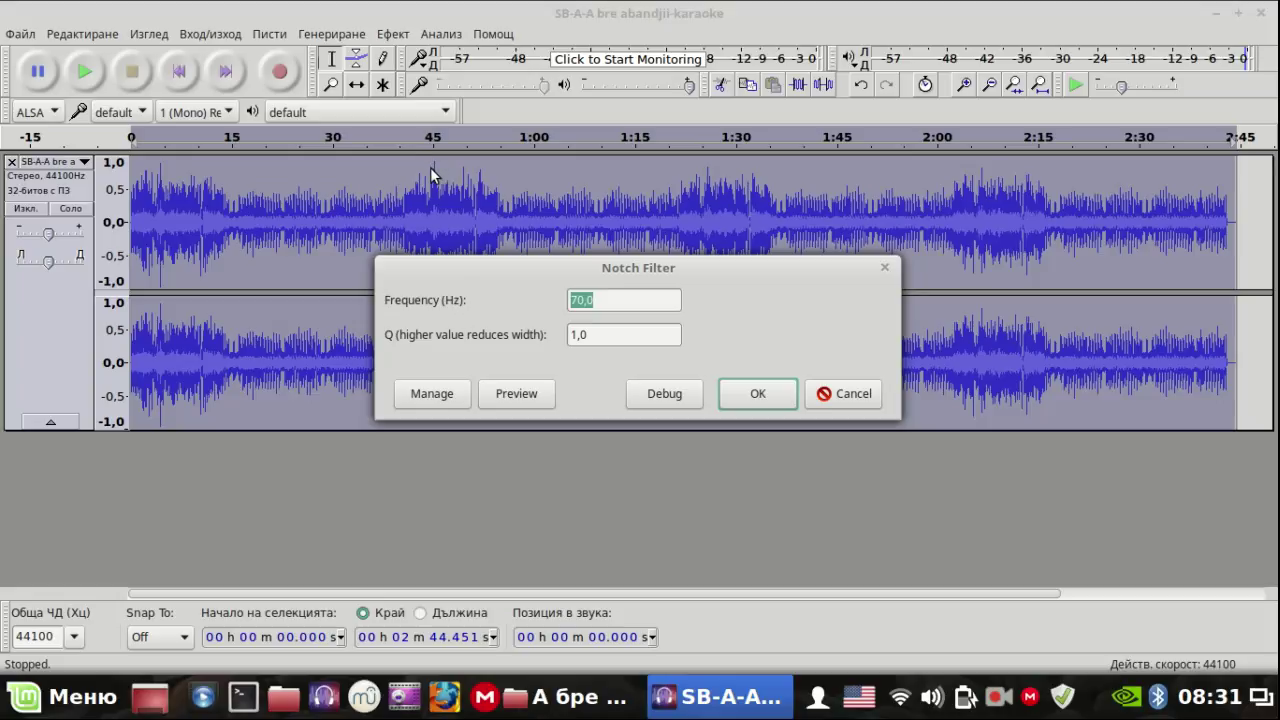
pyautogui.click(516, 394)
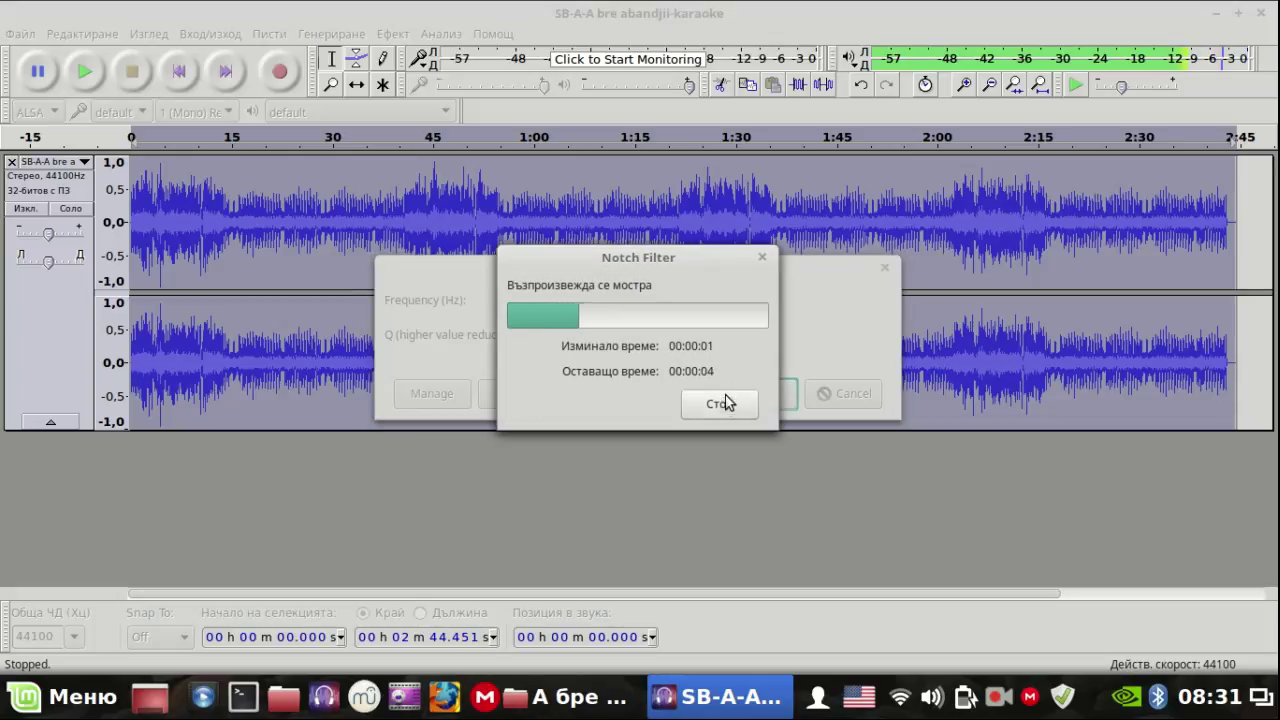
pyautogui.click(721, 404)
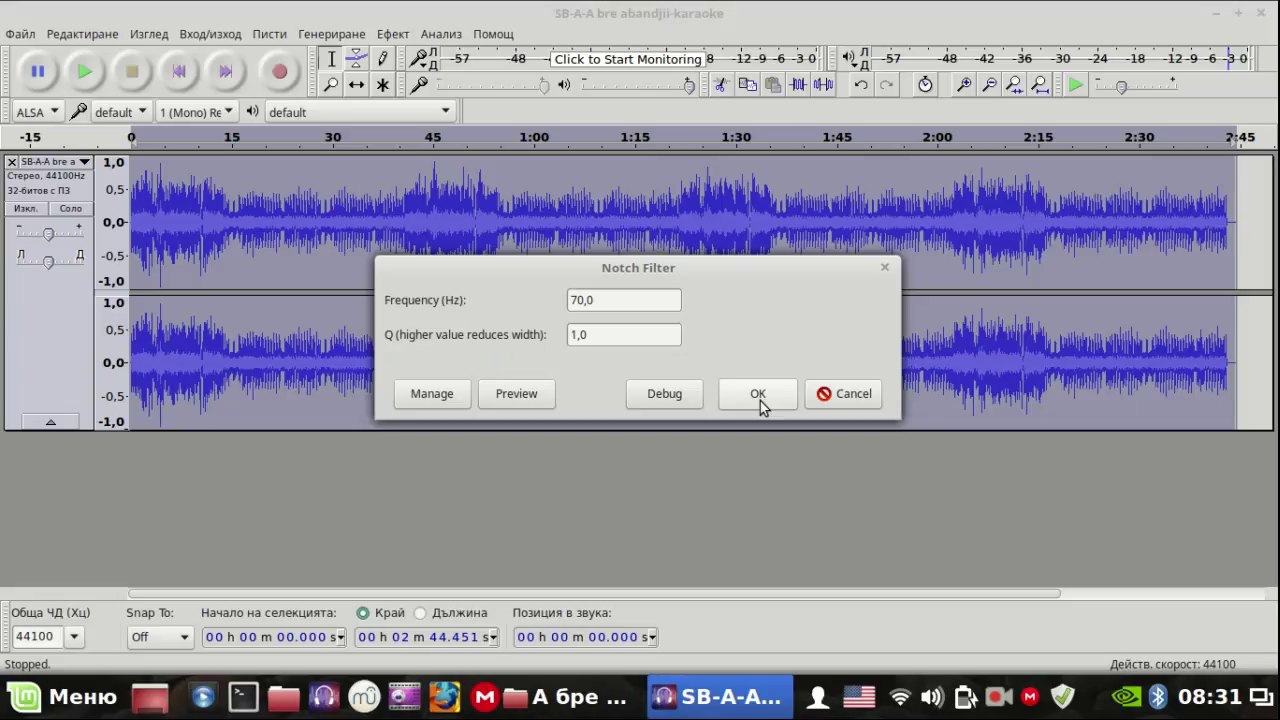
pyautogui.click(760, 401)
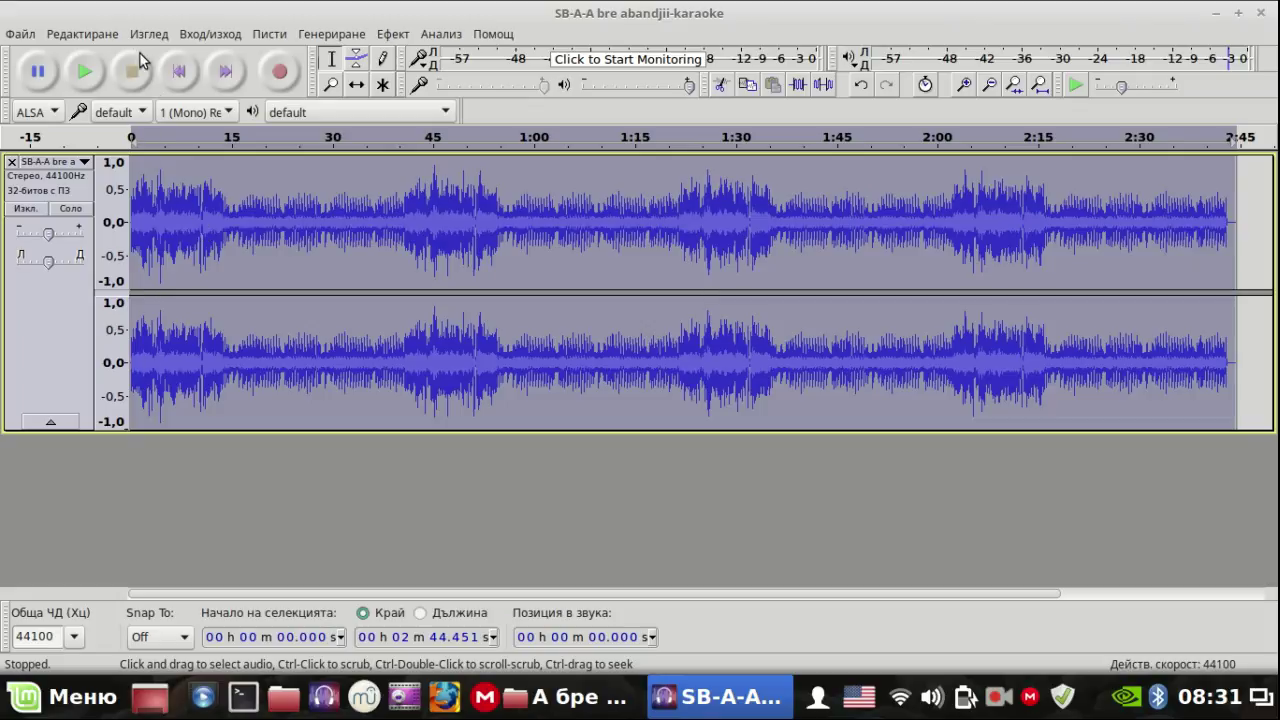
pyautogui.click(85, 68)
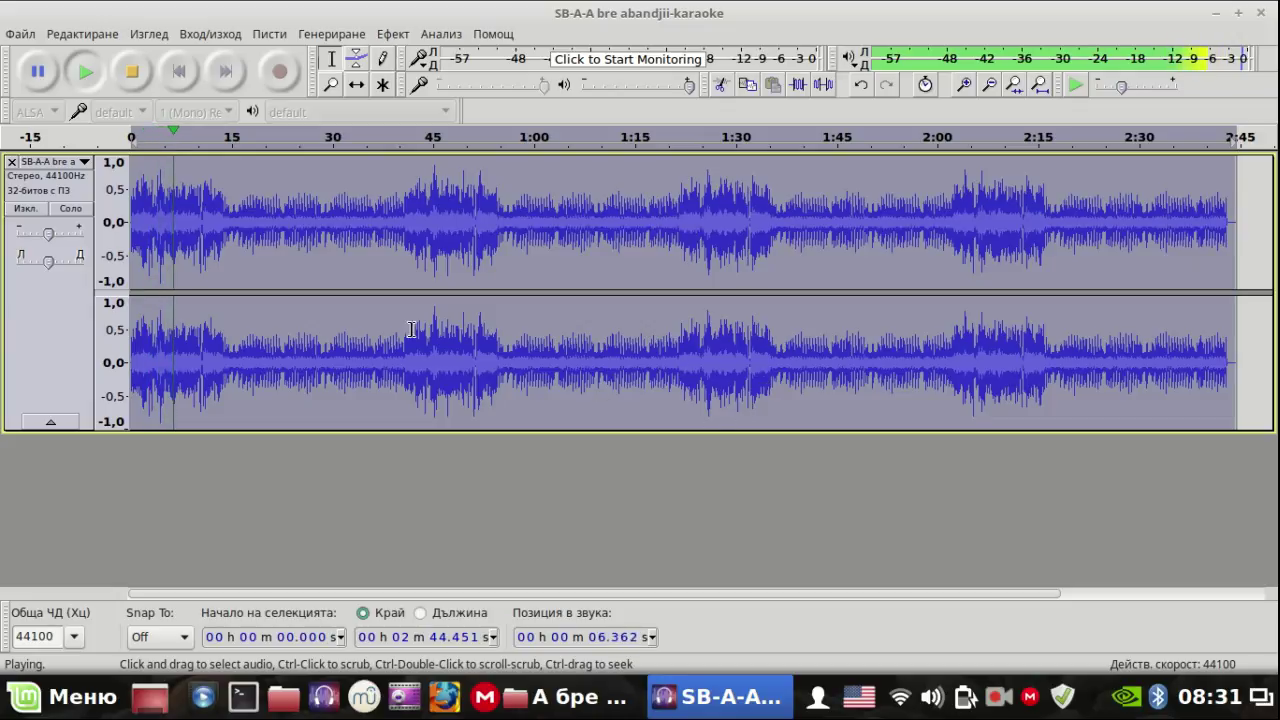
pyautogui.press('space')
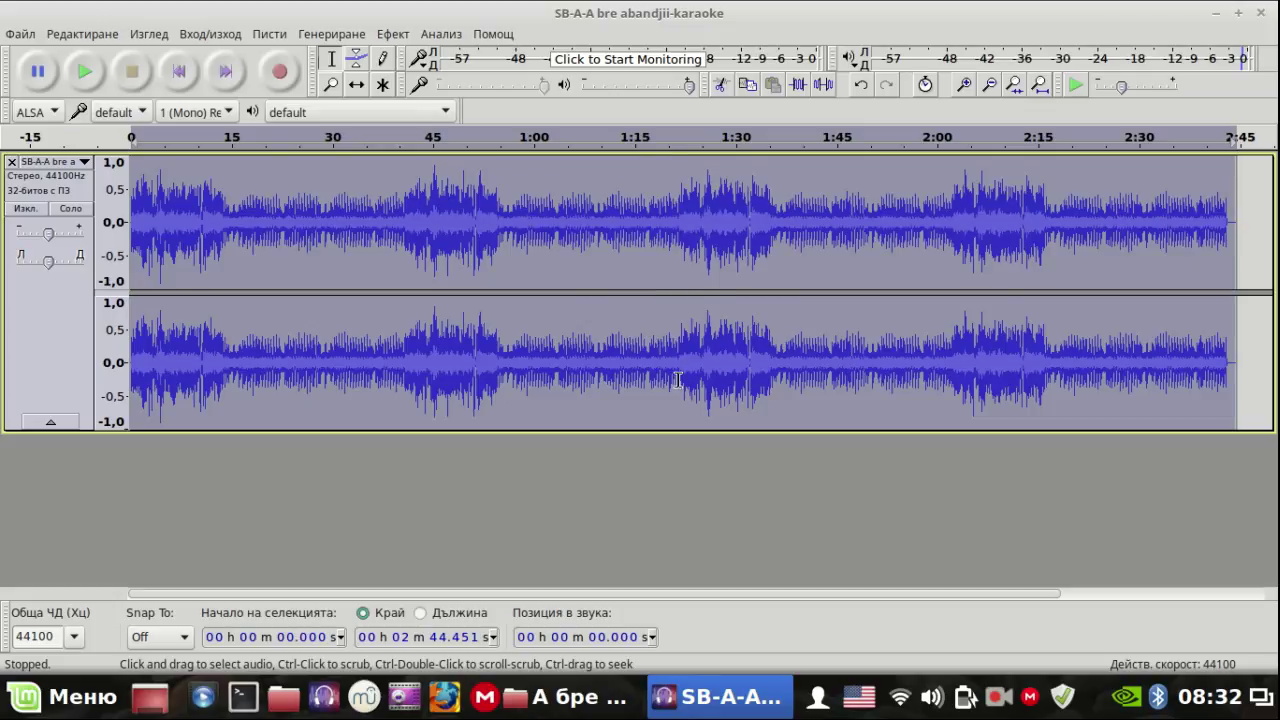
# Start exporting the audio in MP3 format with a quality of 320 kb/s
pyautogui.click(18, 33)
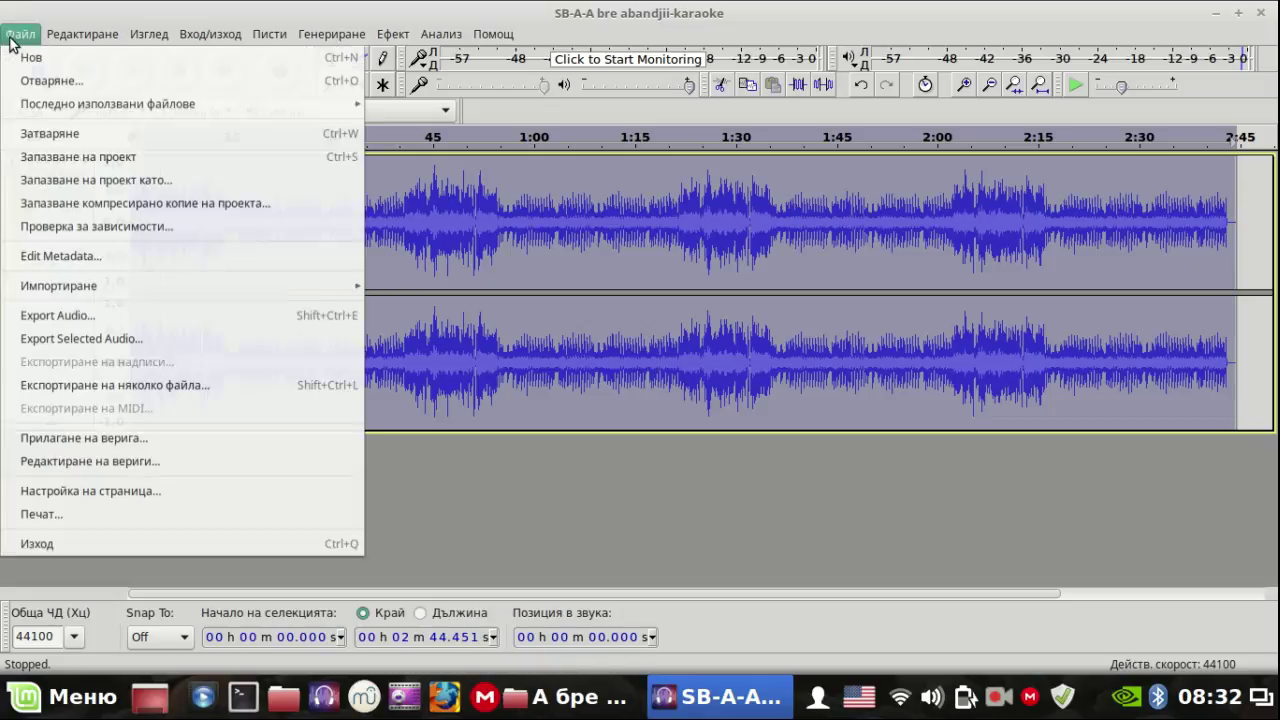
pyautogui.click(122, 317)
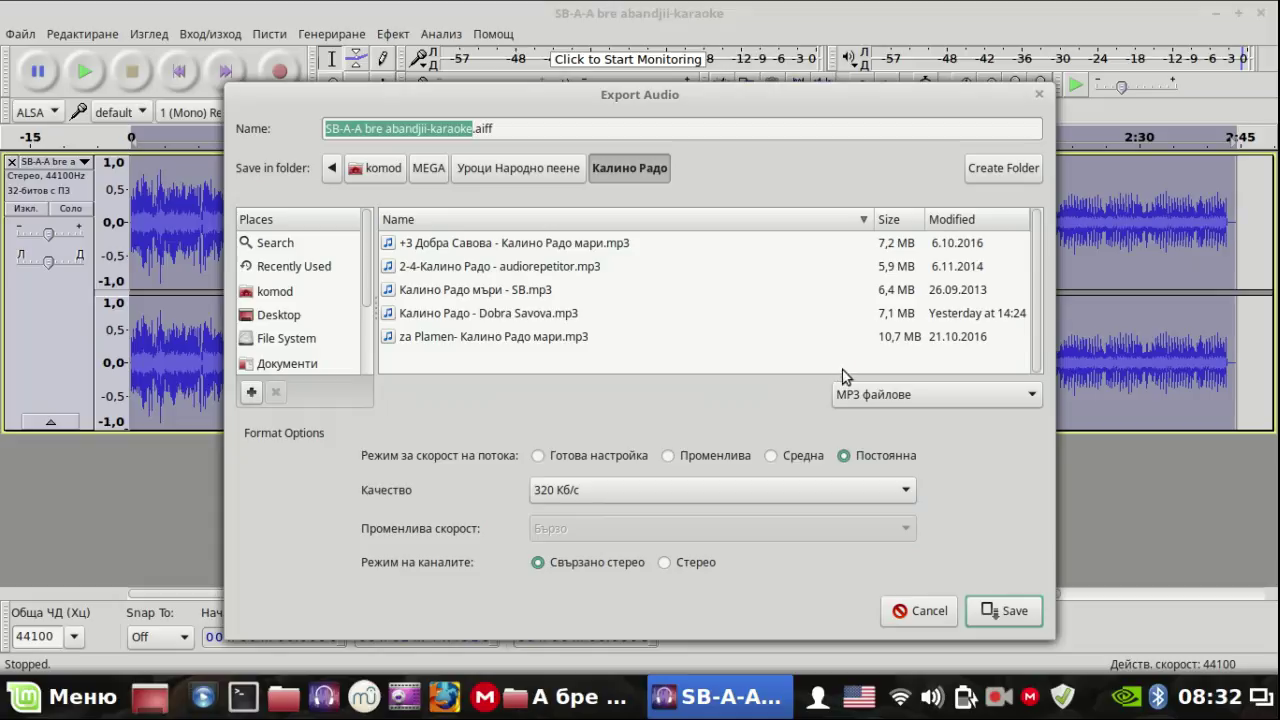
pyautogui.click(533, 127)
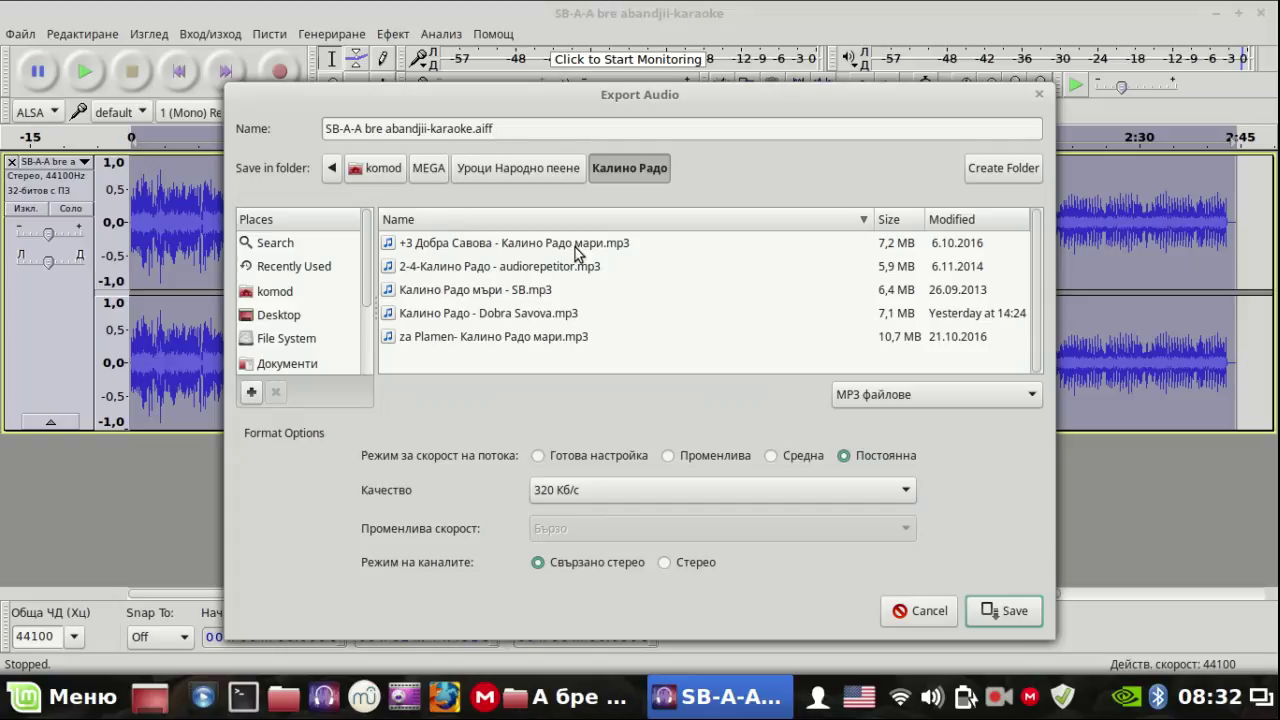
pyautogui.click(975, 393)
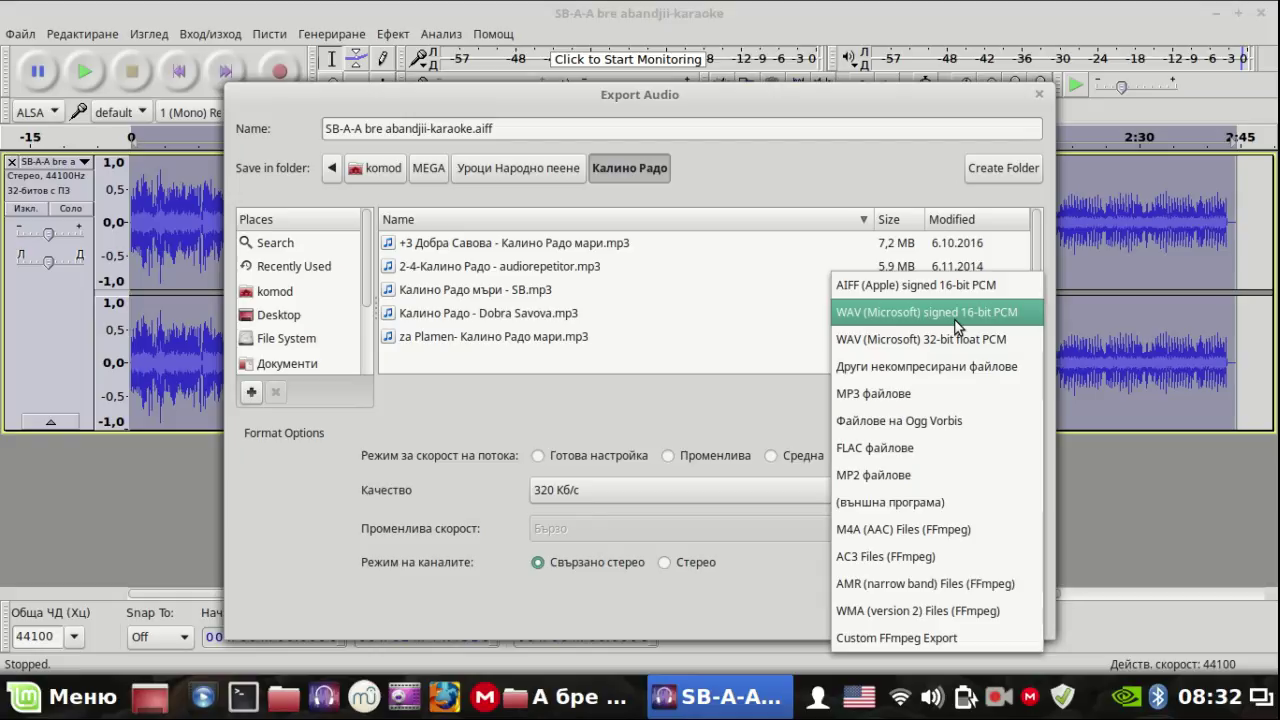
pyautogui.click(936, 392)
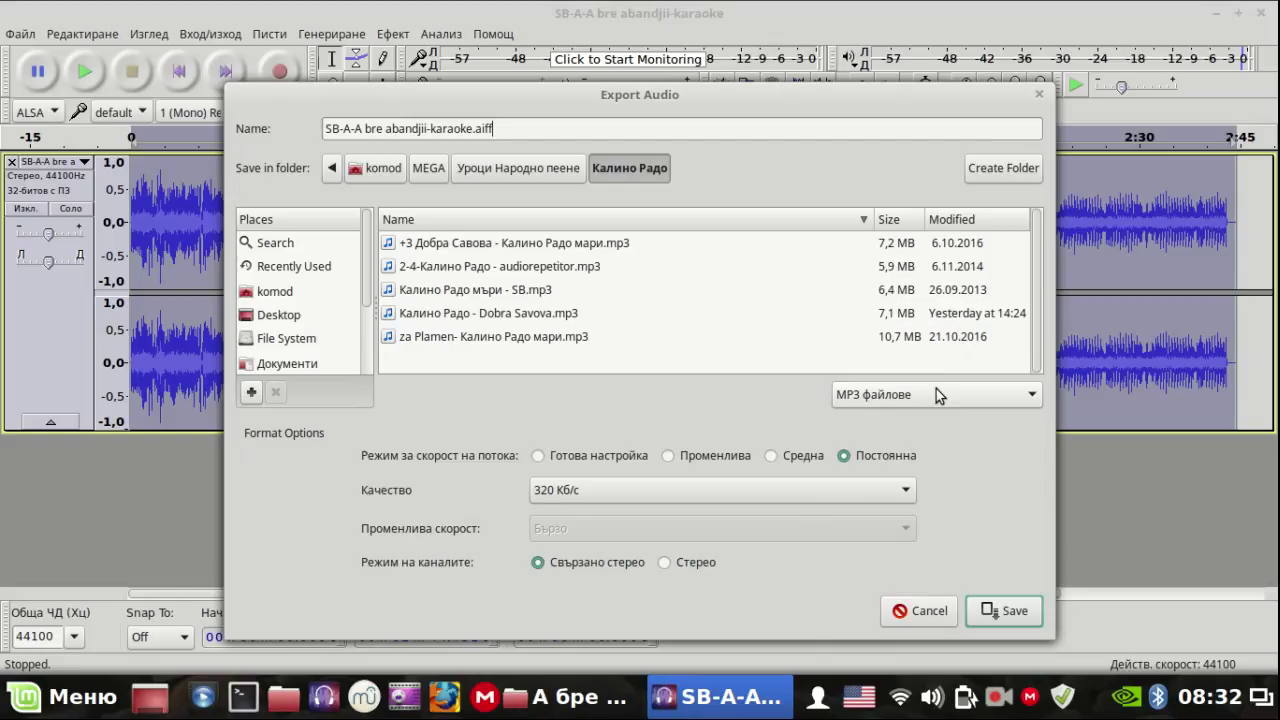
pyautogui.click(791, 489)
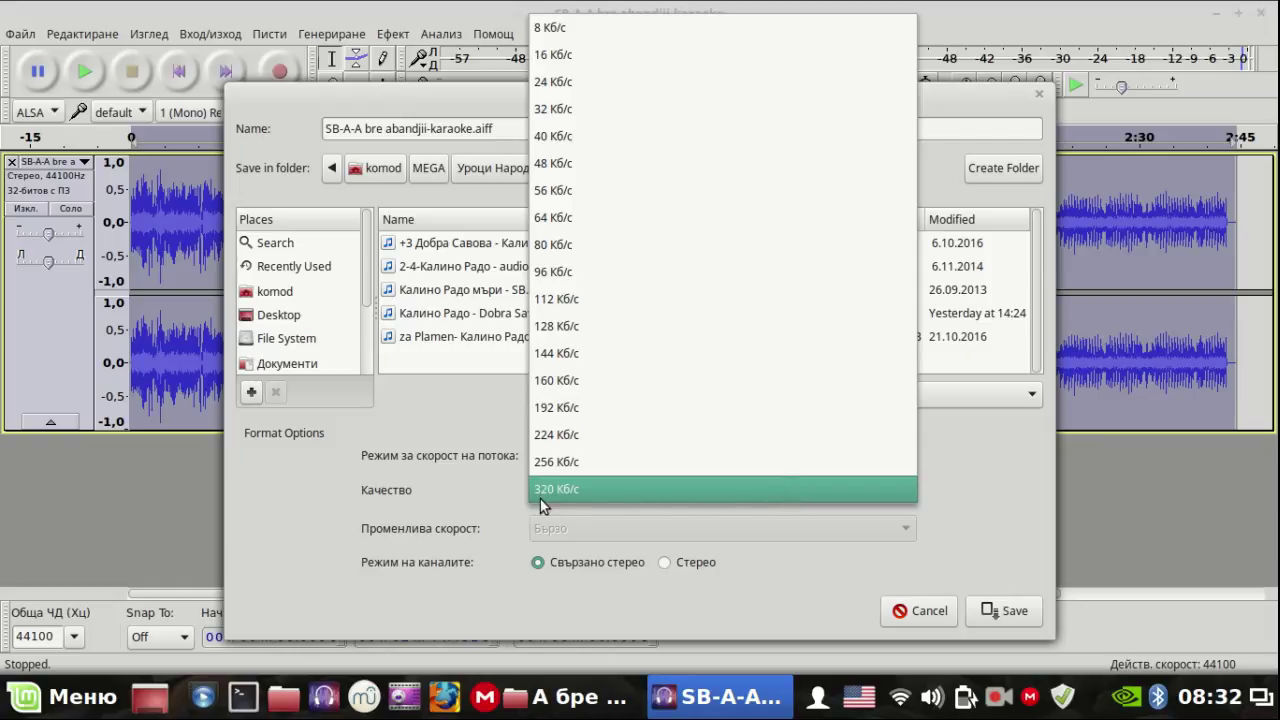
pyautogui.click(571, 492)
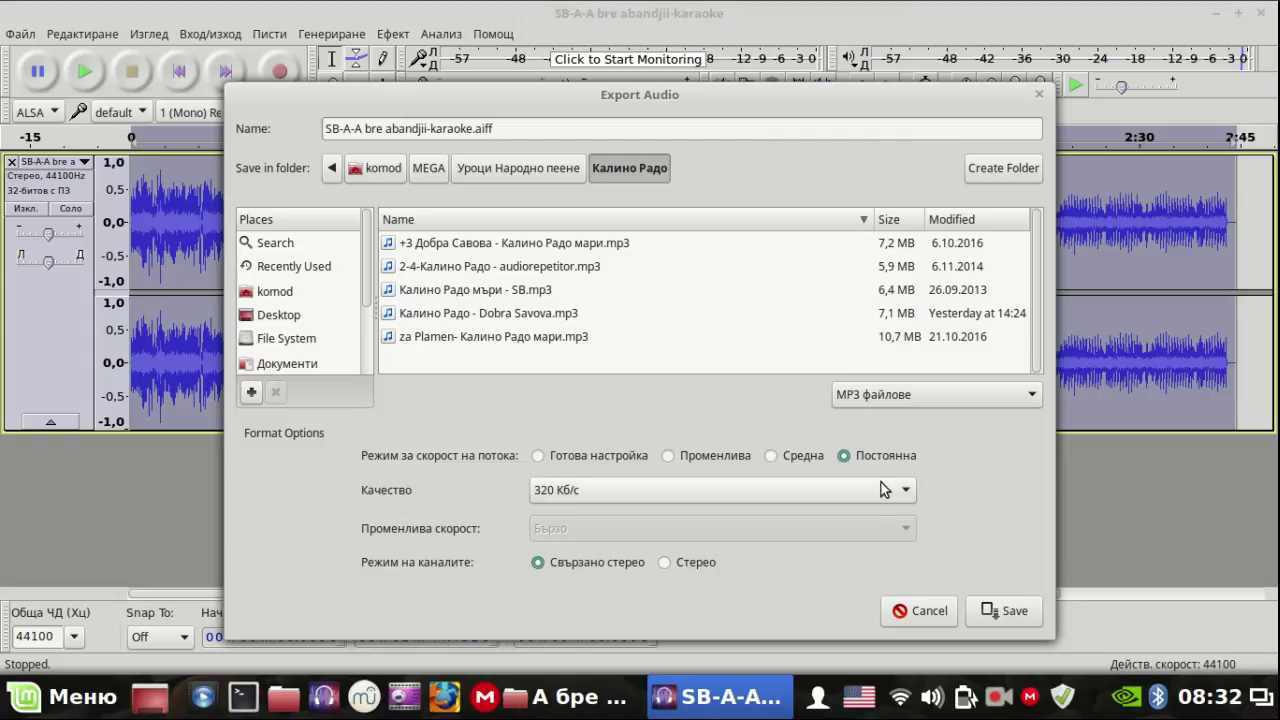
# Change the extension of the export file name so it reads SB-A-A bre abandjii-karaoke.mp3
pyautogui.click(531, 128)
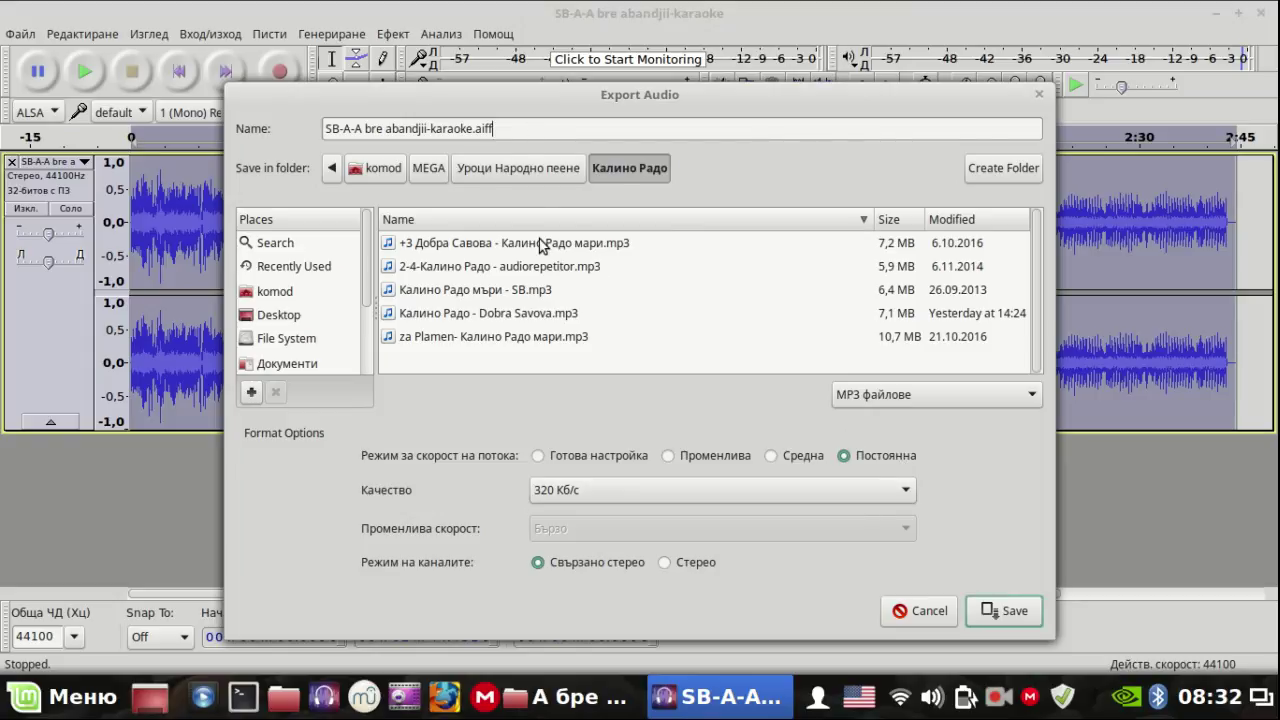
pyautogui.press('BackSpace')
pyautogui.press('BackSpace')
pyautogui.press('BackSpace')
pyautogui.press('BackSpace')
pyautogui.write('mp3')
# Save the export to the Desktop folder with the metadata fields left empty
pyautogui.click(280, 314)
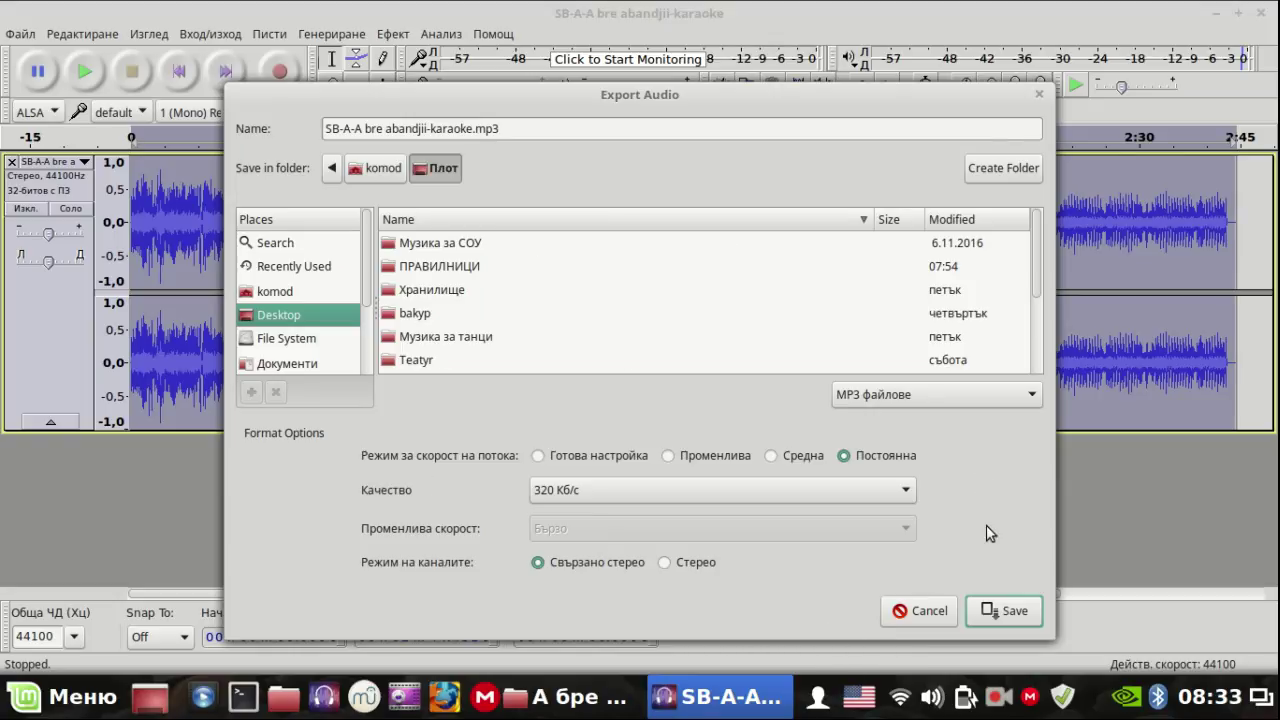
pyautogui.click(992, 611)
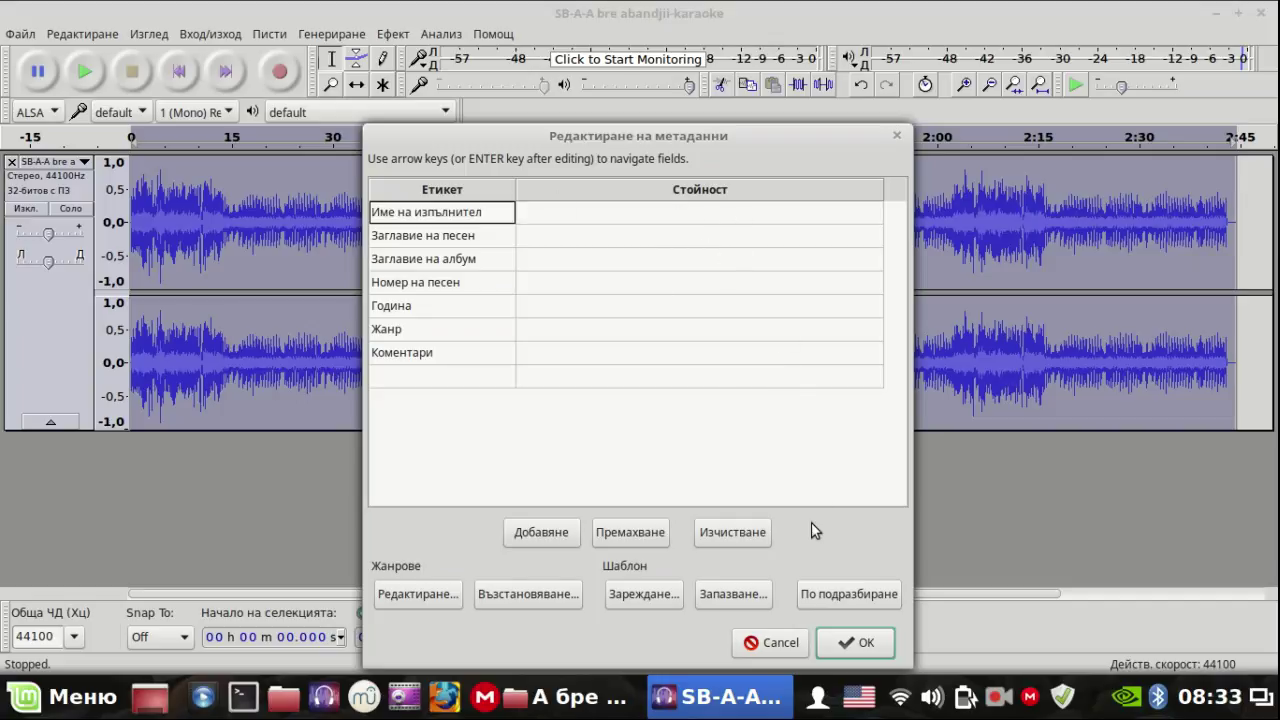
pyautogui.click(843, 636)
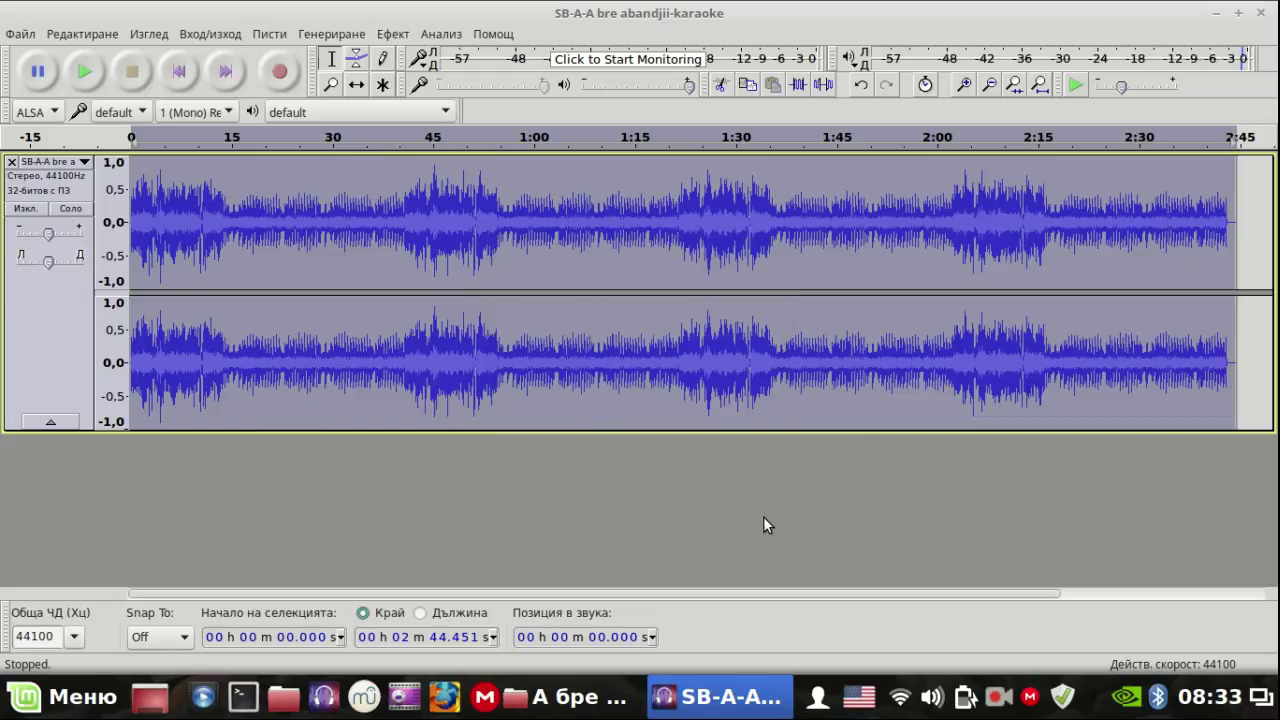
# Switch to the desktop, play the exported SB-A-A bre abandjii-karaoke.mp3 briefly in VLC, and close the player
pyautogui.click(735, 708)
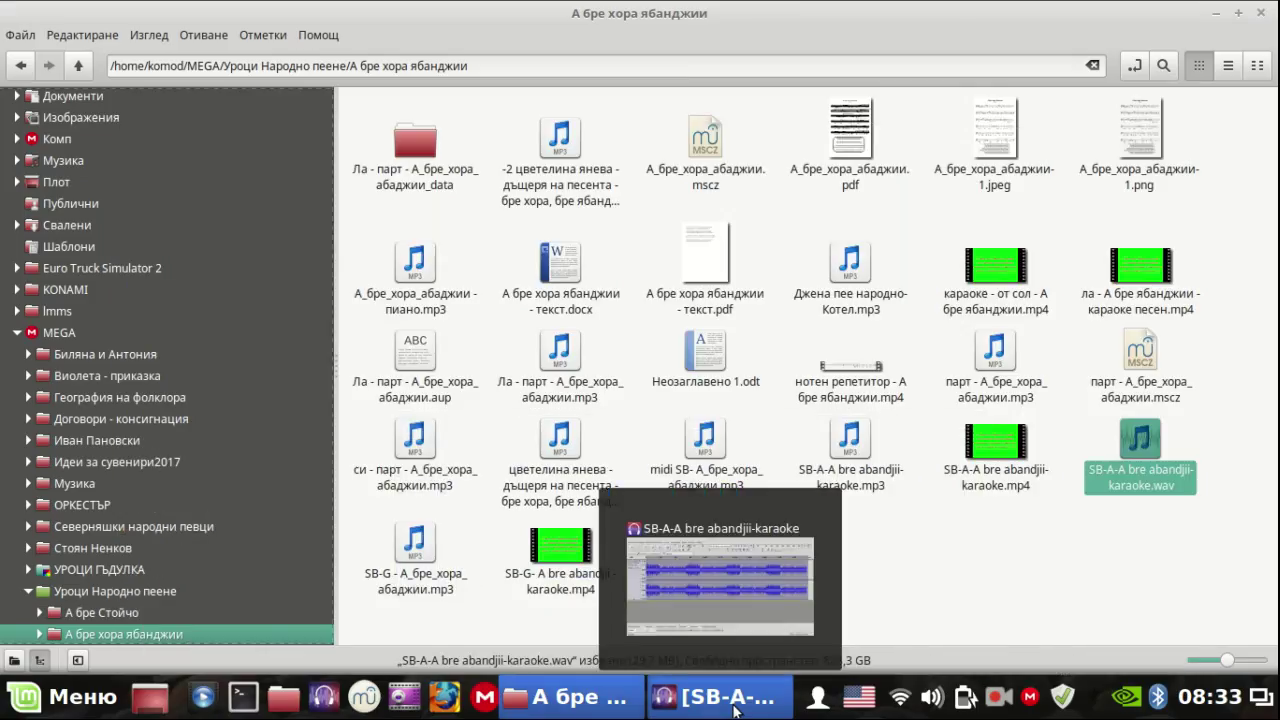
pyautogui.click(575, 706)
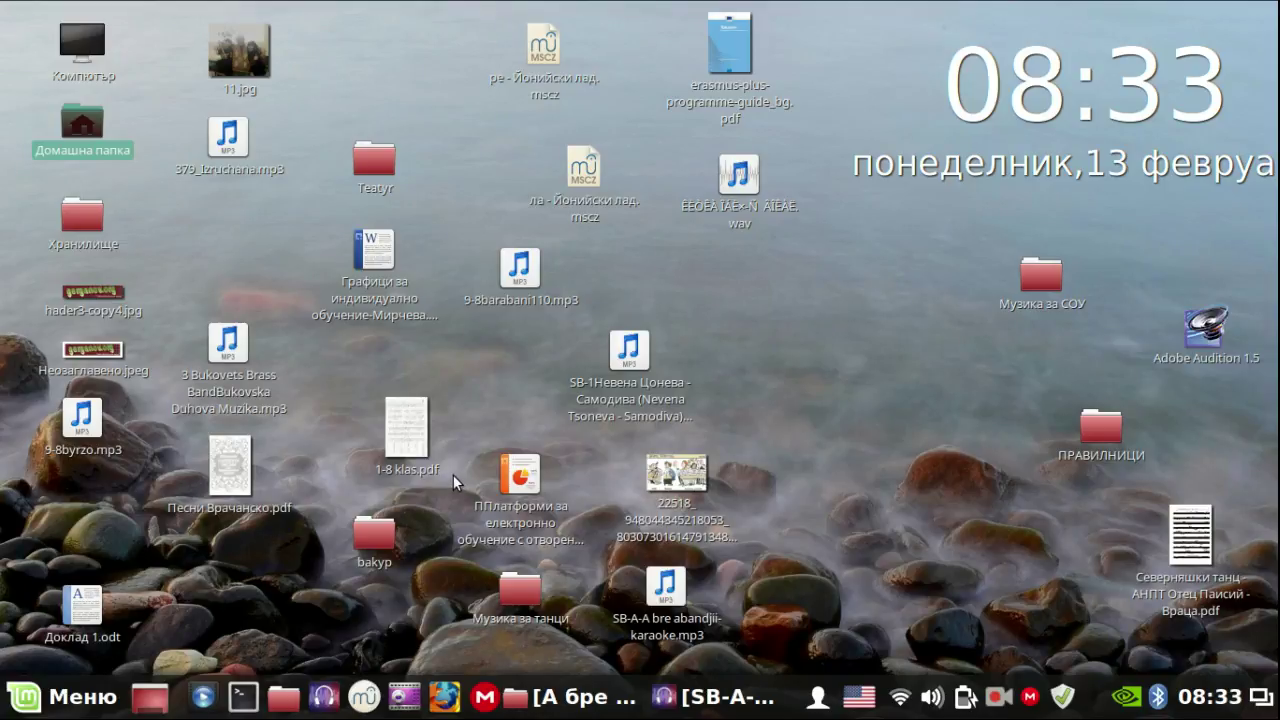
pyautogui.doubleClick(671, 598)
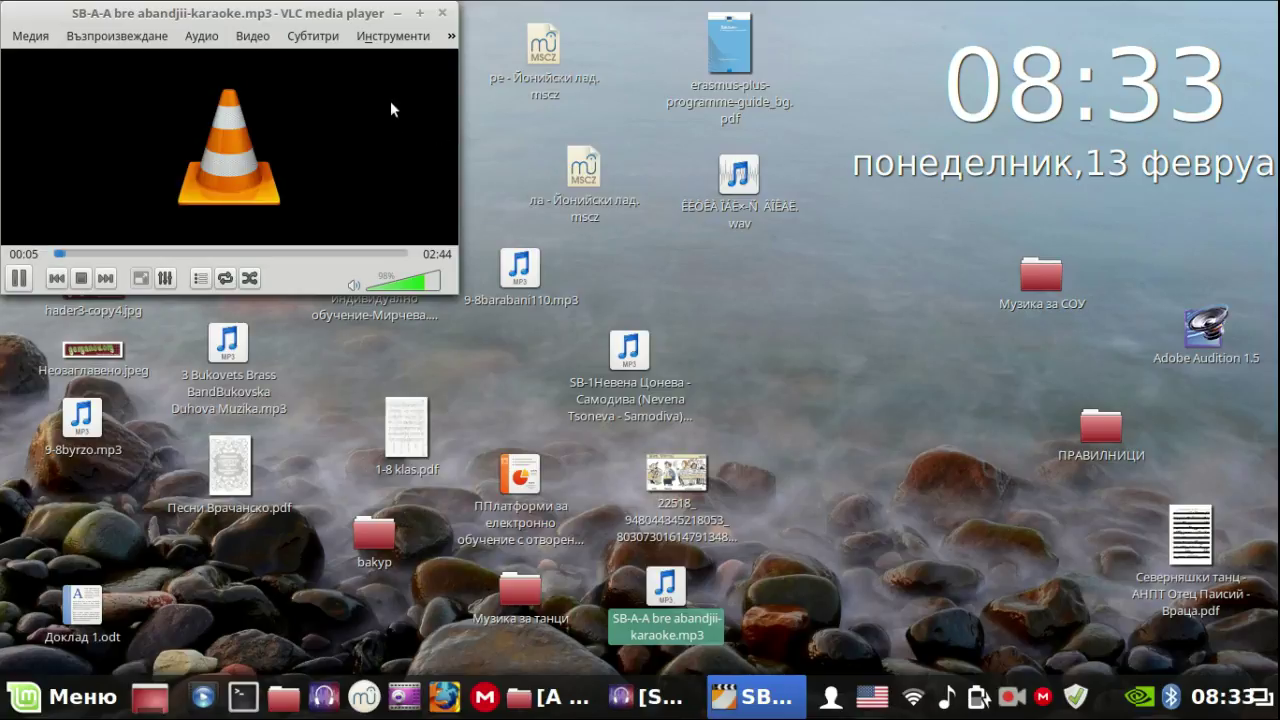
pyautogui.click(19, 280)
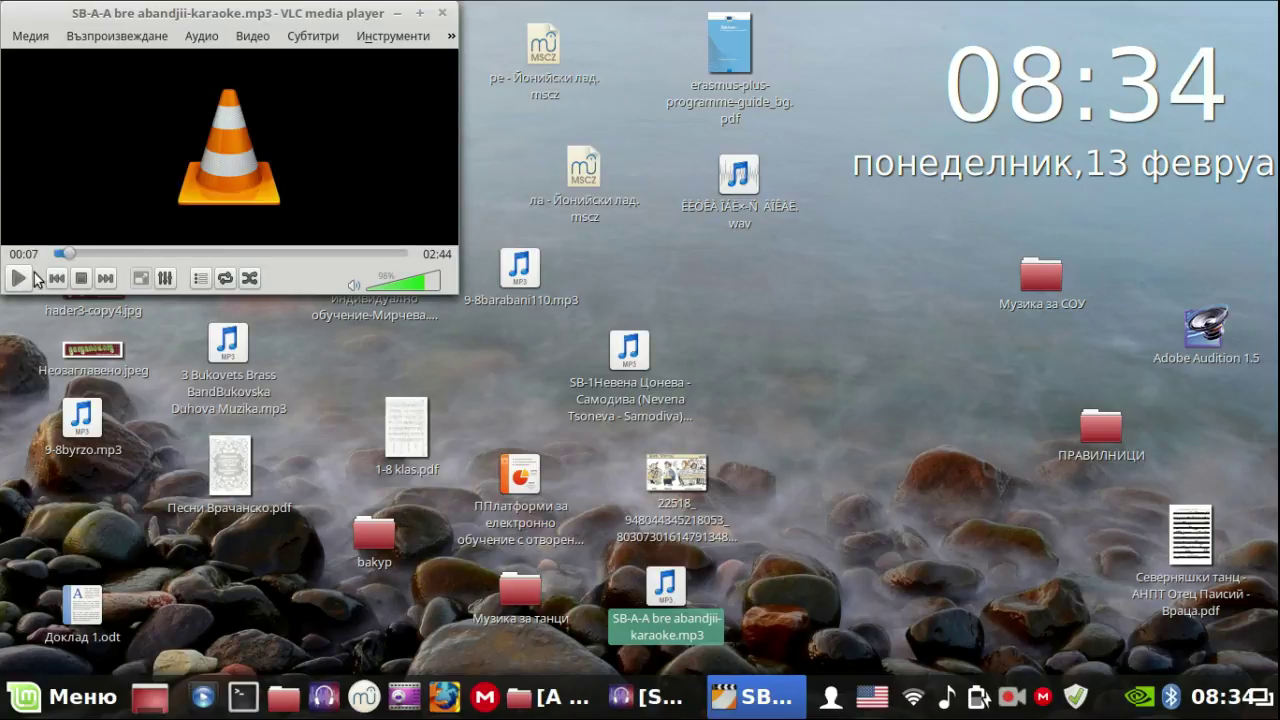
pyautogui.click(442, 14)
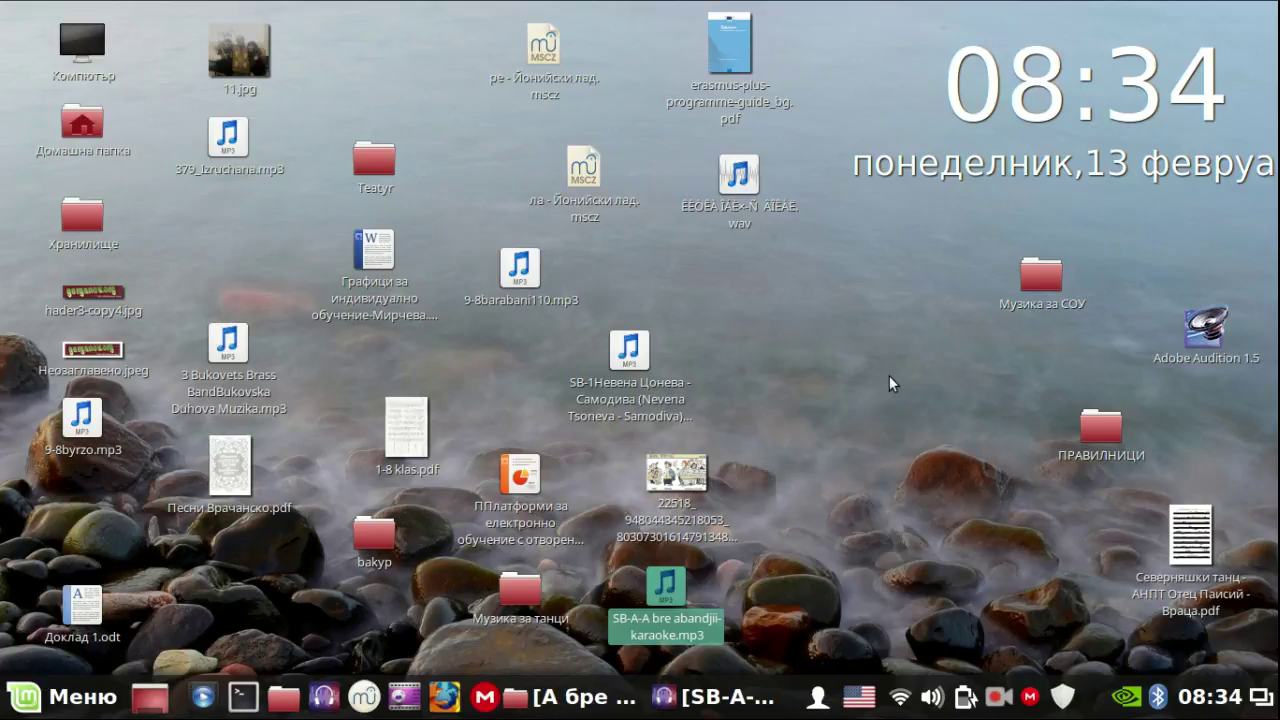
pyautogui.click(693, 706)
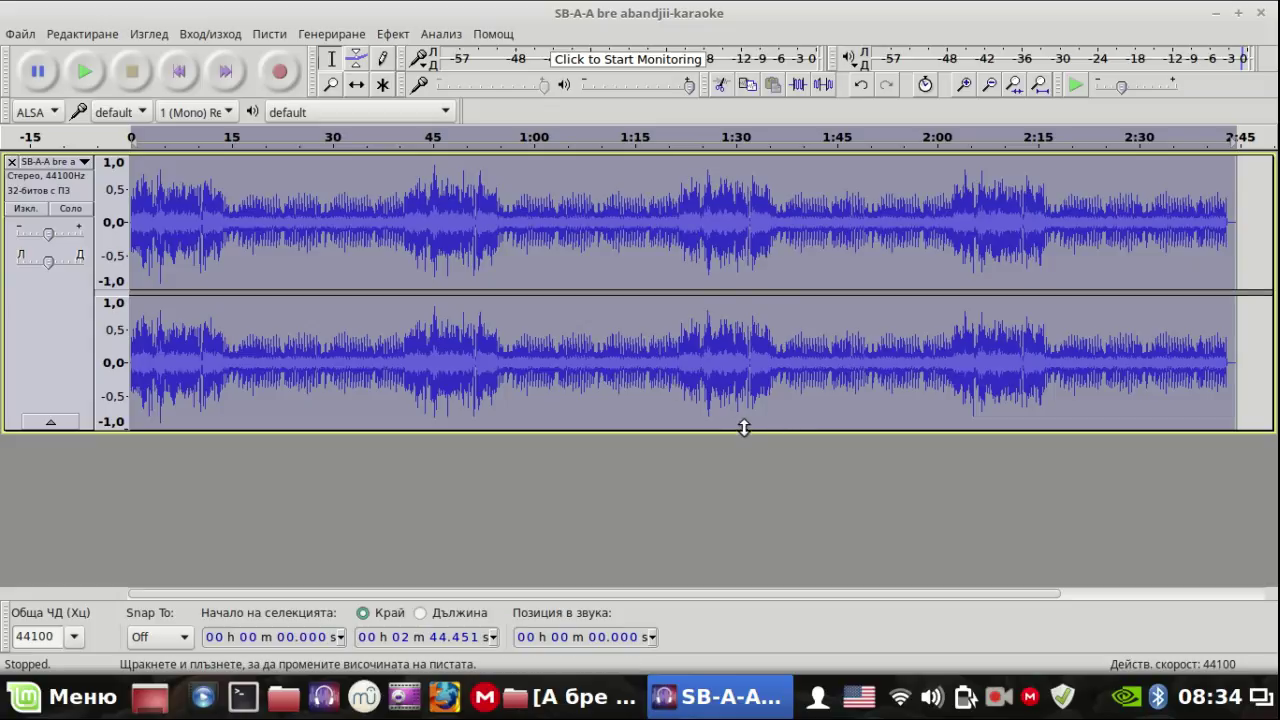
pyautogui.moveTo(713, 703)
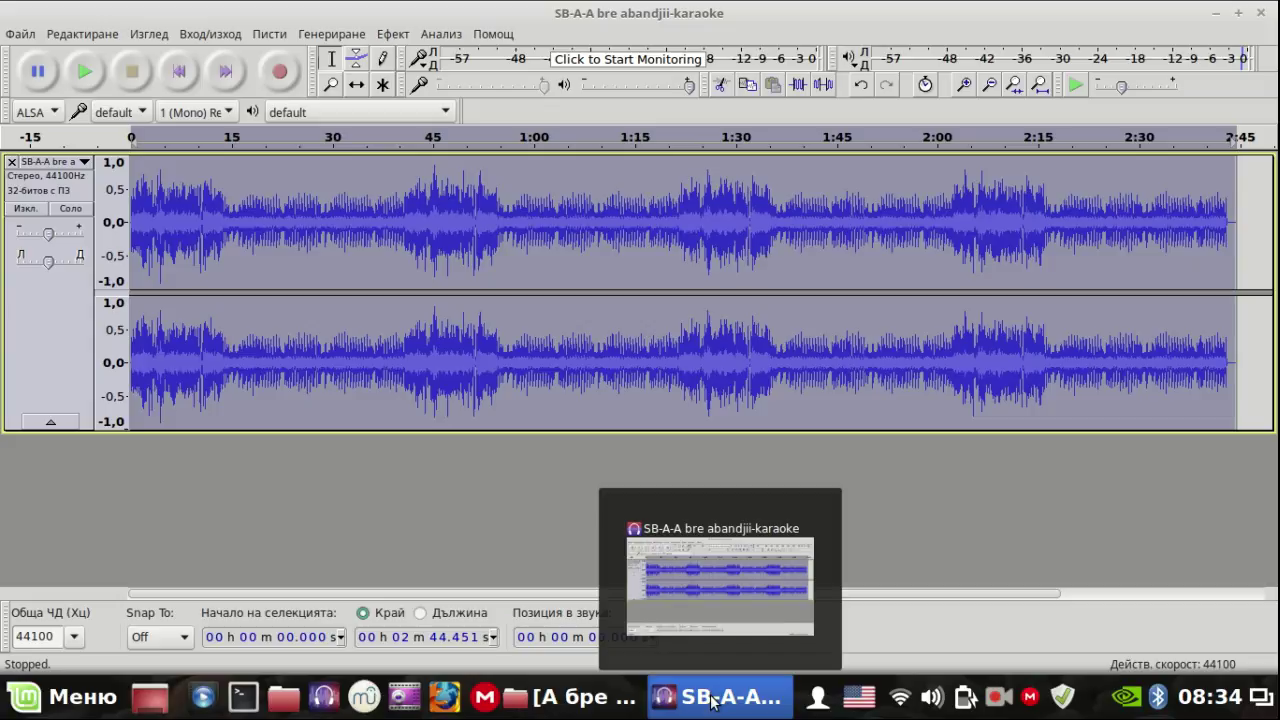
pyautogui.click(713, 700)
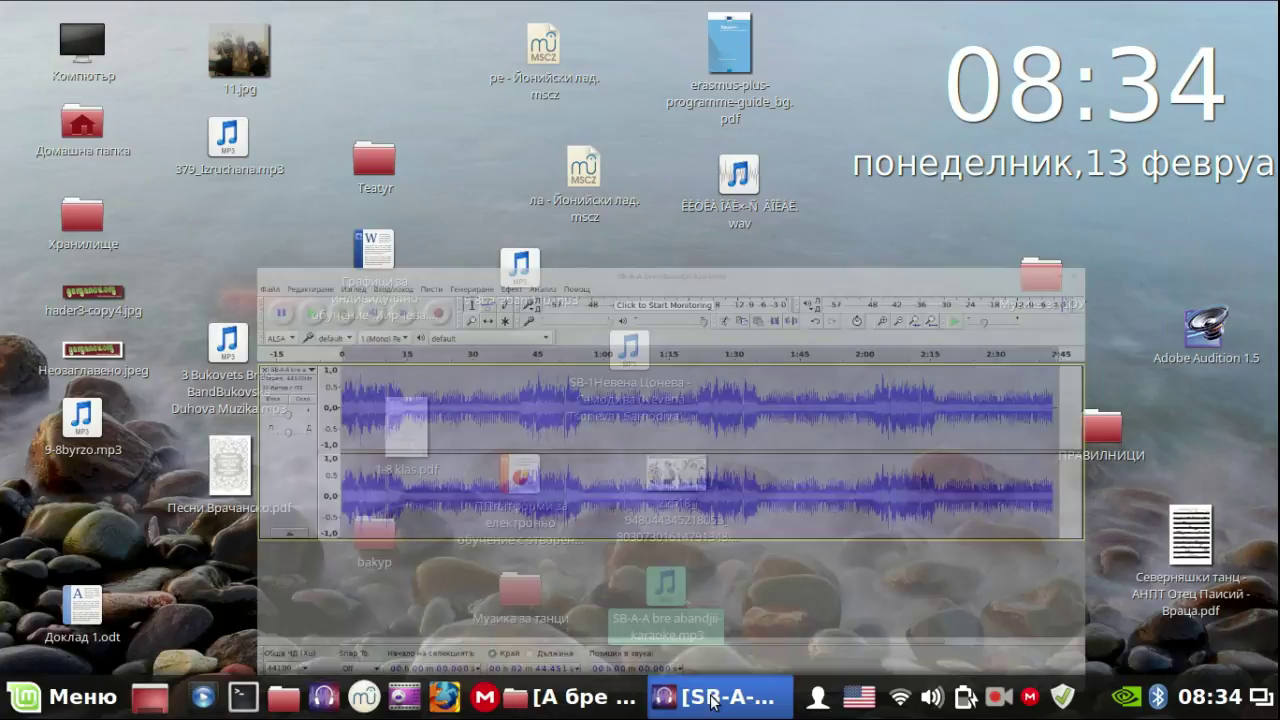
pyautogui.click(997, 697)
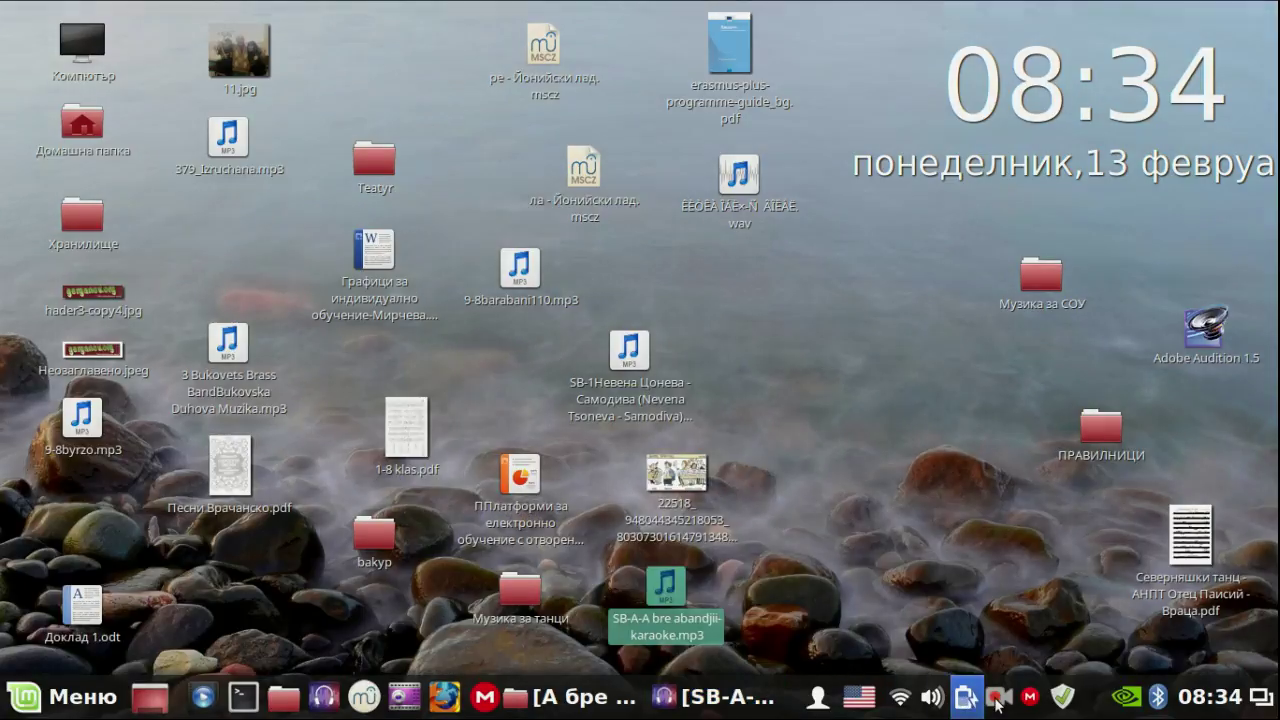